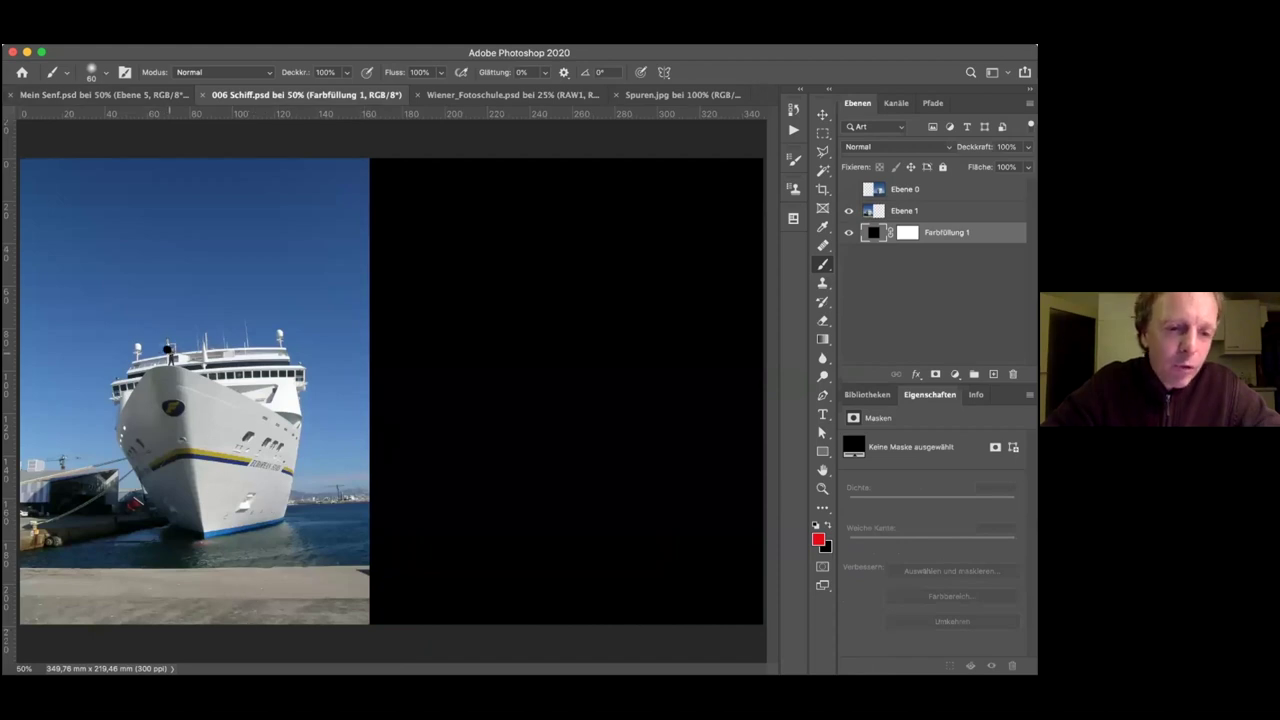
# Examine the figure standing on the ship's bow up close in the original photo, ending with the whole image in view
pyautogui.press('super+plus')
pyautogui.press('super+plus')
pyautogui.press('super+plus')
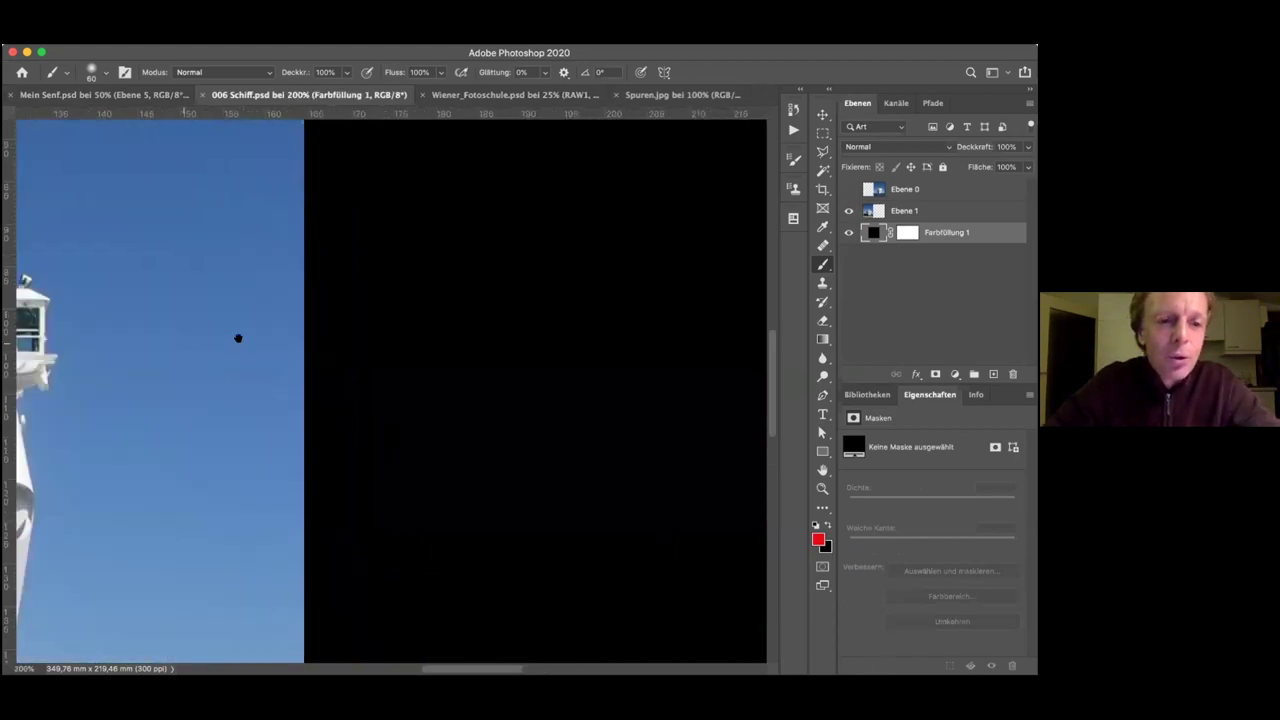
pyautogui.press('super+plus')
pyautogui.press('super+plus')
pyautogui.scroll(3, 731, 459)
pyautogui.hscroll(-4, 731, 459)
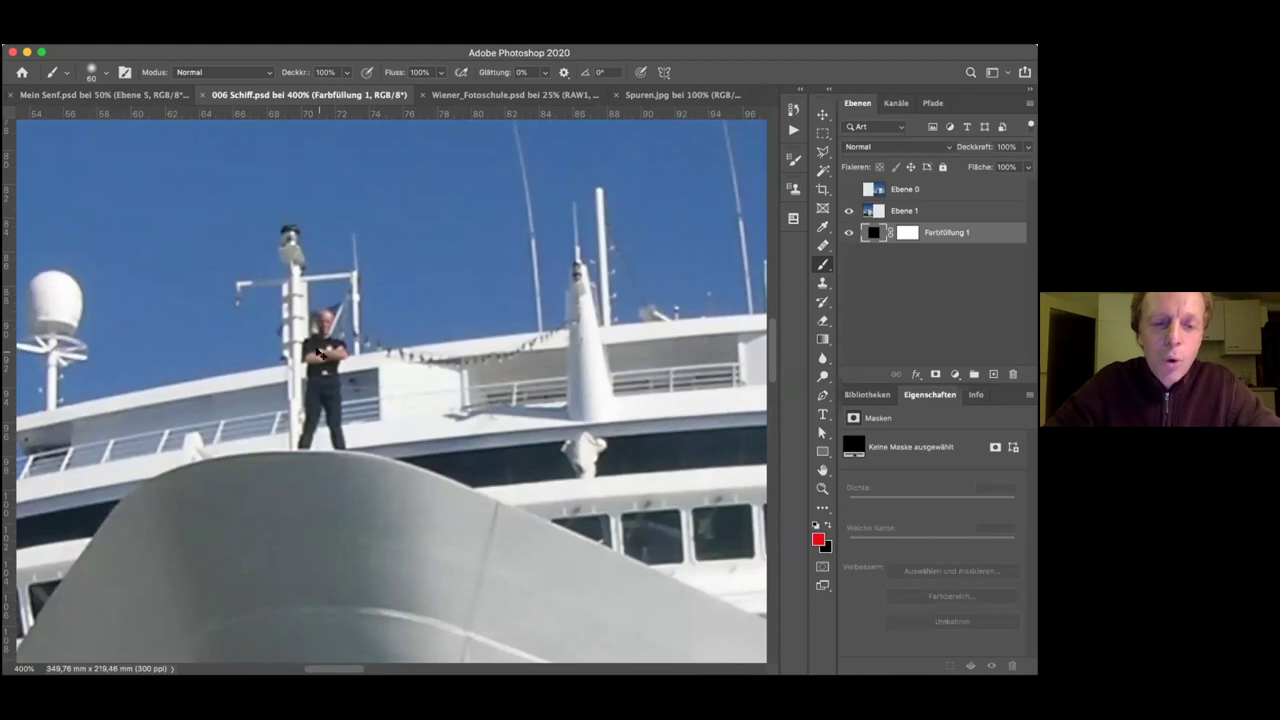
pyautogui.press('super+minus')
pyautogui.press('super+minus')
pyautogui.press('super+minus')
pyautogui.press('super+minus')
pyautogui.press('super+minus')
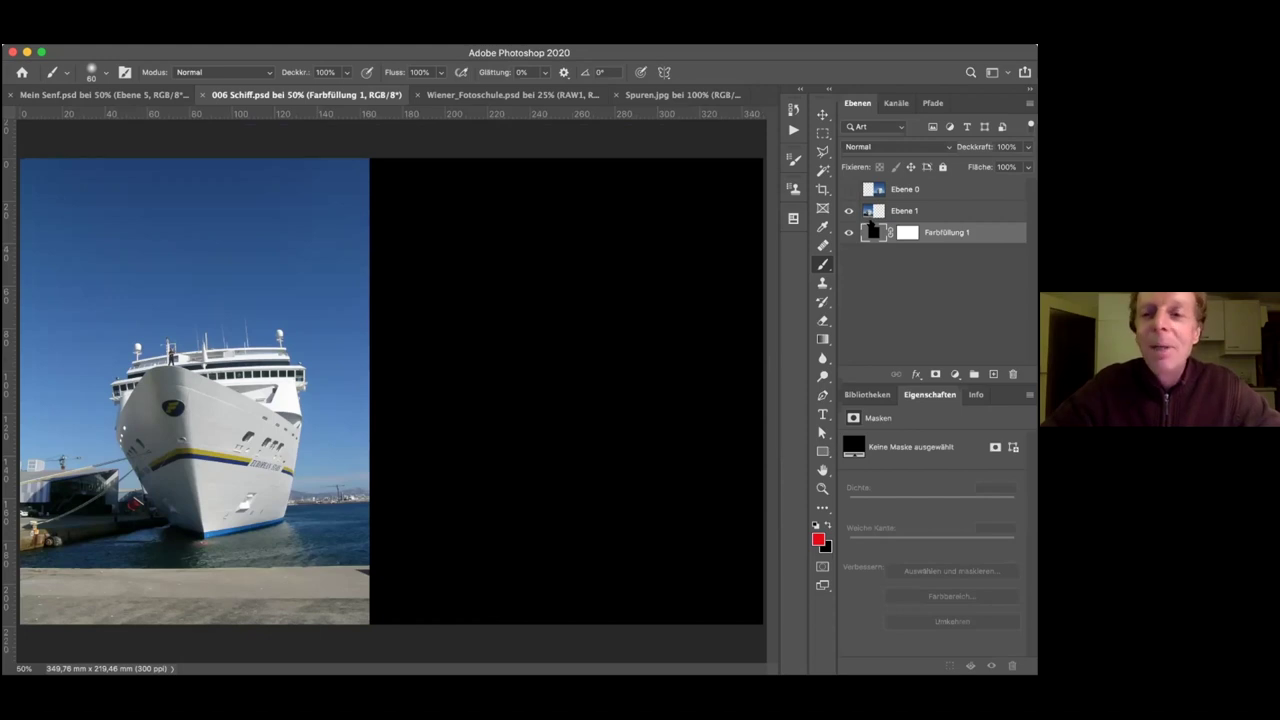
# Show the layer Ebene 0 beside the original ship photo
pyautogui.click(849, 189)
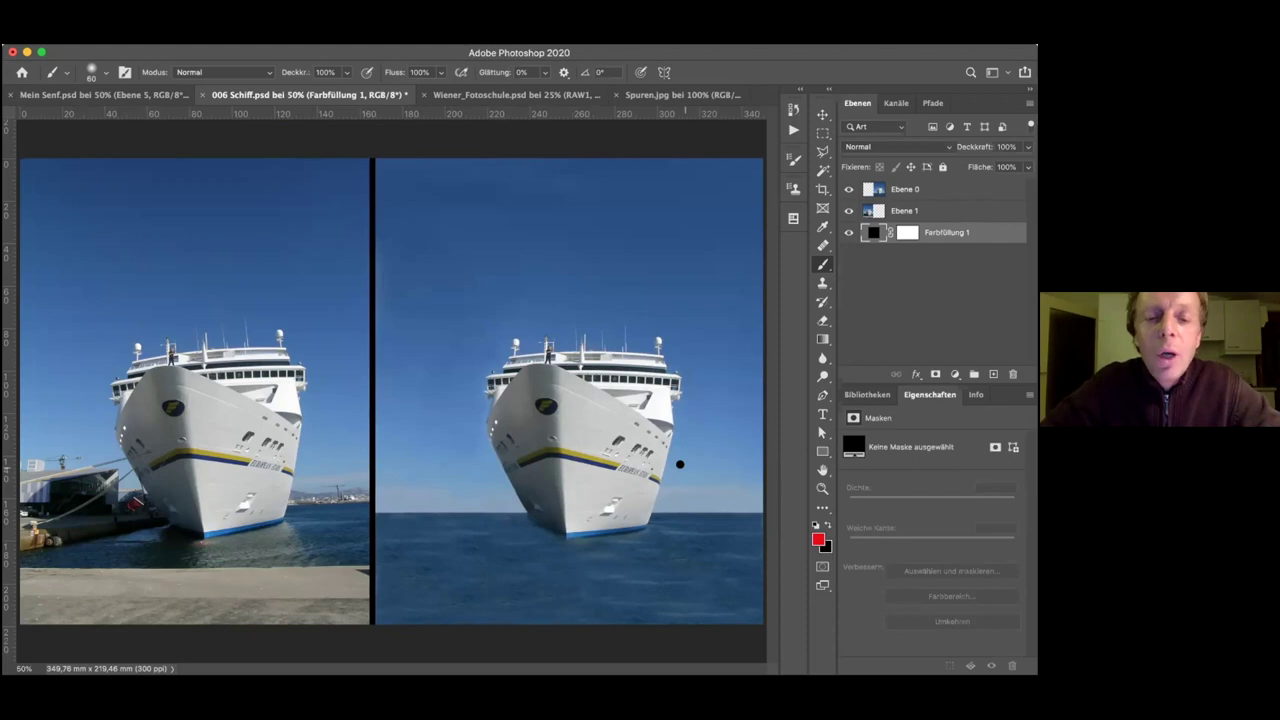
# In Wiener_Fotoschule.psd, make the layers RAW1 and RAW2 visible above the original photo
pyautogui.click(524, 94)
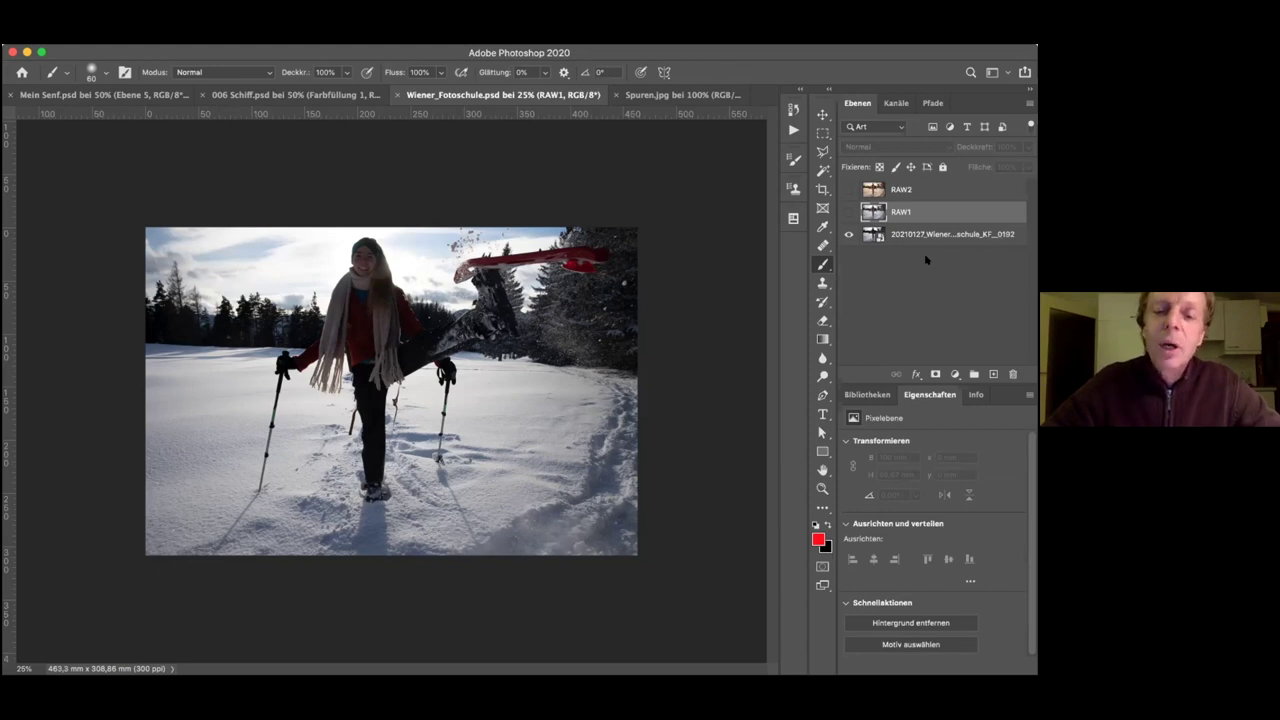
pyautogui.click(848, 211)
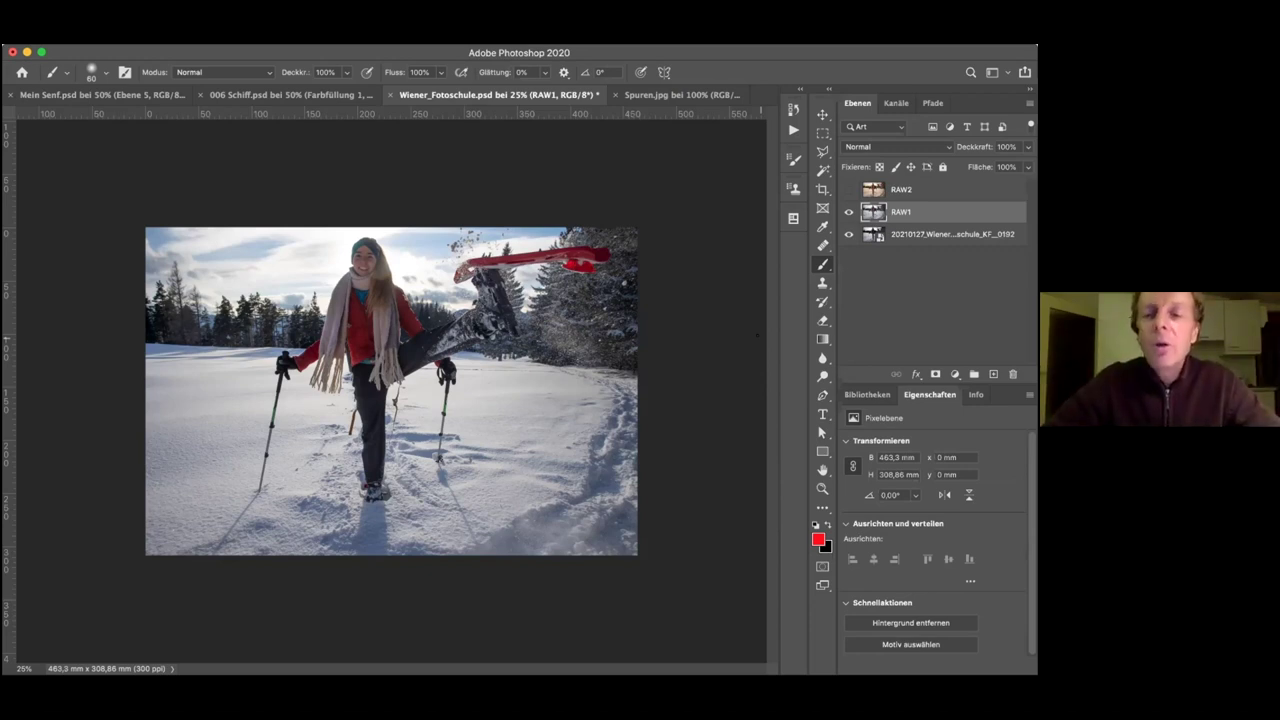
pyautogui.click(848, 188)
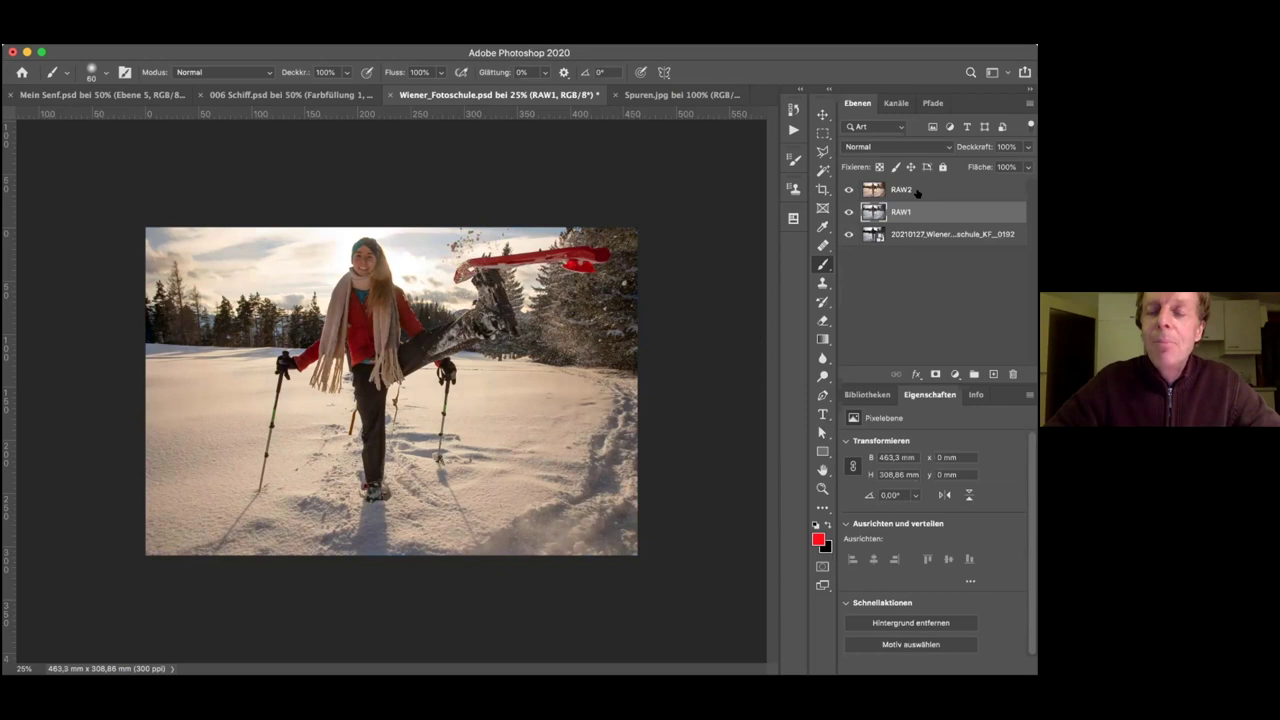
# Add a layer mask to RAW2 and invert it to black
pyautogui.click(917, 192)
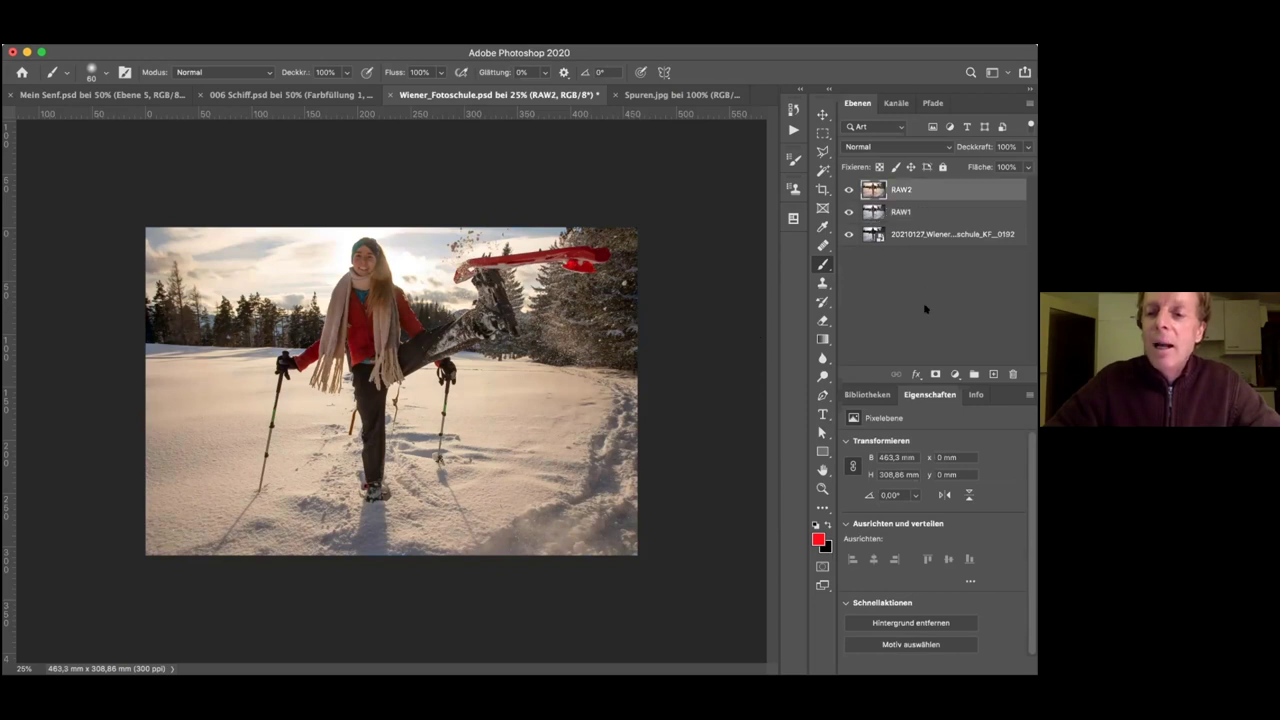
pyautogui.click(933, 373)
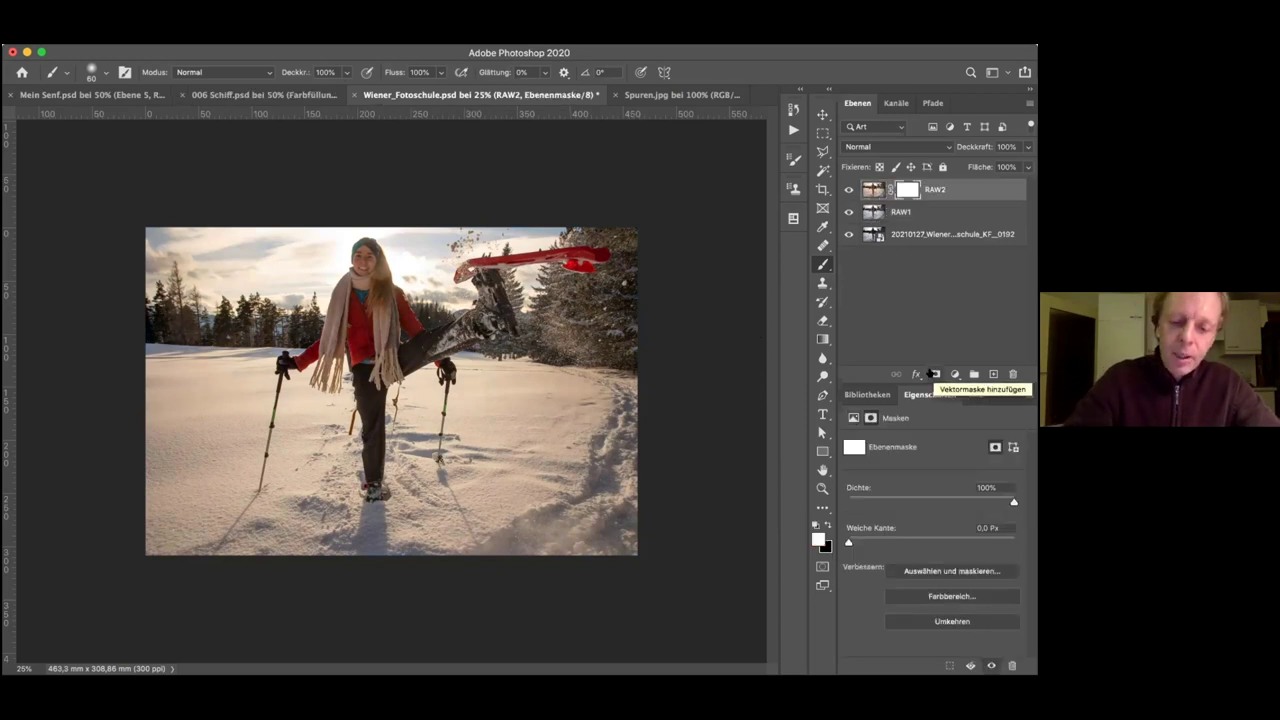
pyautogui.press('super+i')
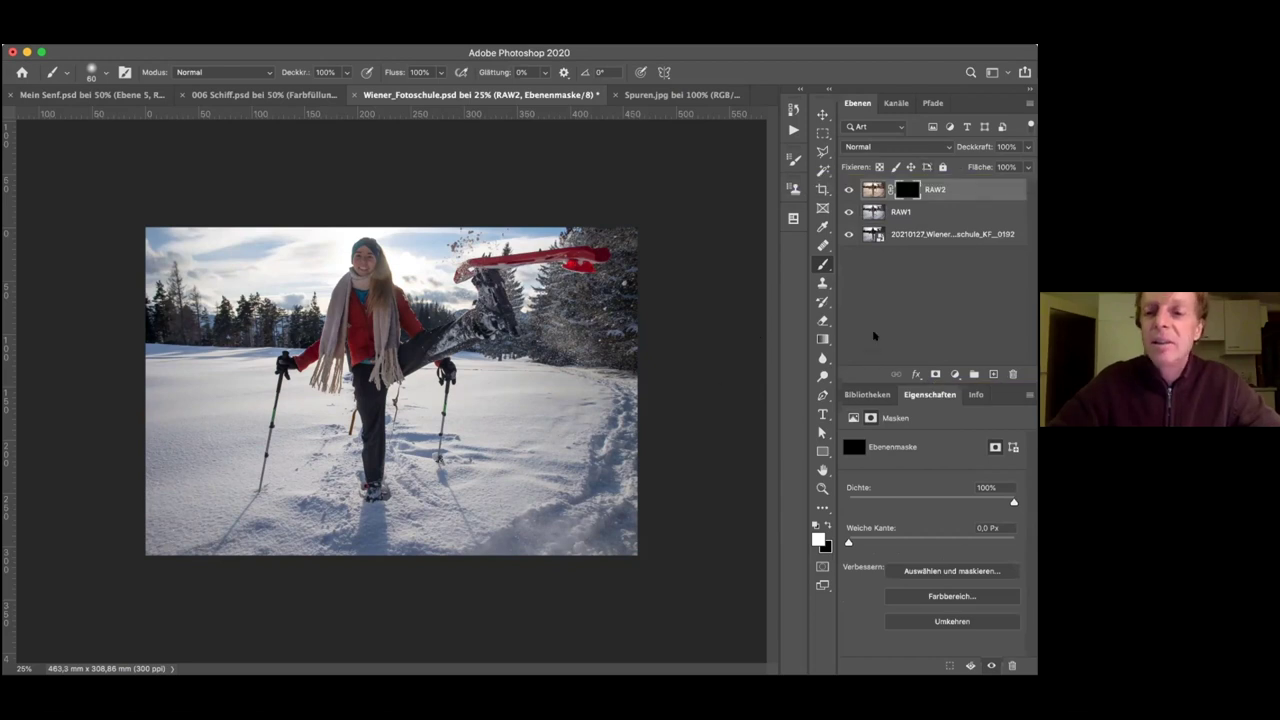
# Paint white on the RAW2 mask around the sun and the woman's head with a 2100 px brush at 26% opacity
pyautogui.press(']')
pyautogui.press(']')
pyautogui.press(']')
pyautogui.press(']')
pyautogui.press(']')
pyautogui.press(']')
pyautogui.press(']')
pyautogui.press(']')
pyautogui.press(']')
pyautogui.press(']')
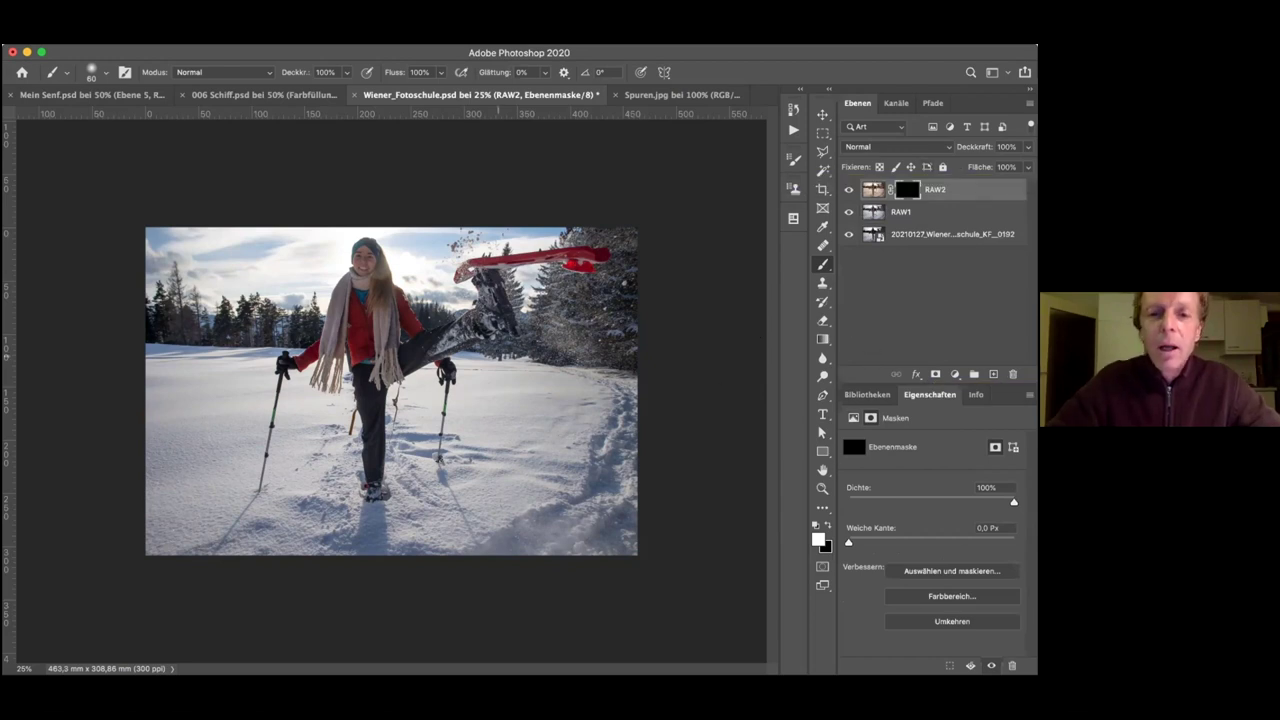
pyautogui.press(']')
pyautogui.press(']')
pyautogui.press(']')
pyautogui.press(']')
pyautogui.press(']')
pyautogui.press(']')
pyautogui.press(']')
pyautogui.press(']')
pyautogui.press(']')
pyautogui.press(']')
pyautogui.press(']')
pyautogui.press(']')
pyautogui.press(']')
pyautogui.press(']')
pyautogui.press(']')
pyautogui.press(']')
pyautogui.press(']')
pyautogui.press(']')
pyautogui.press(']')
pyautogui.press(']')
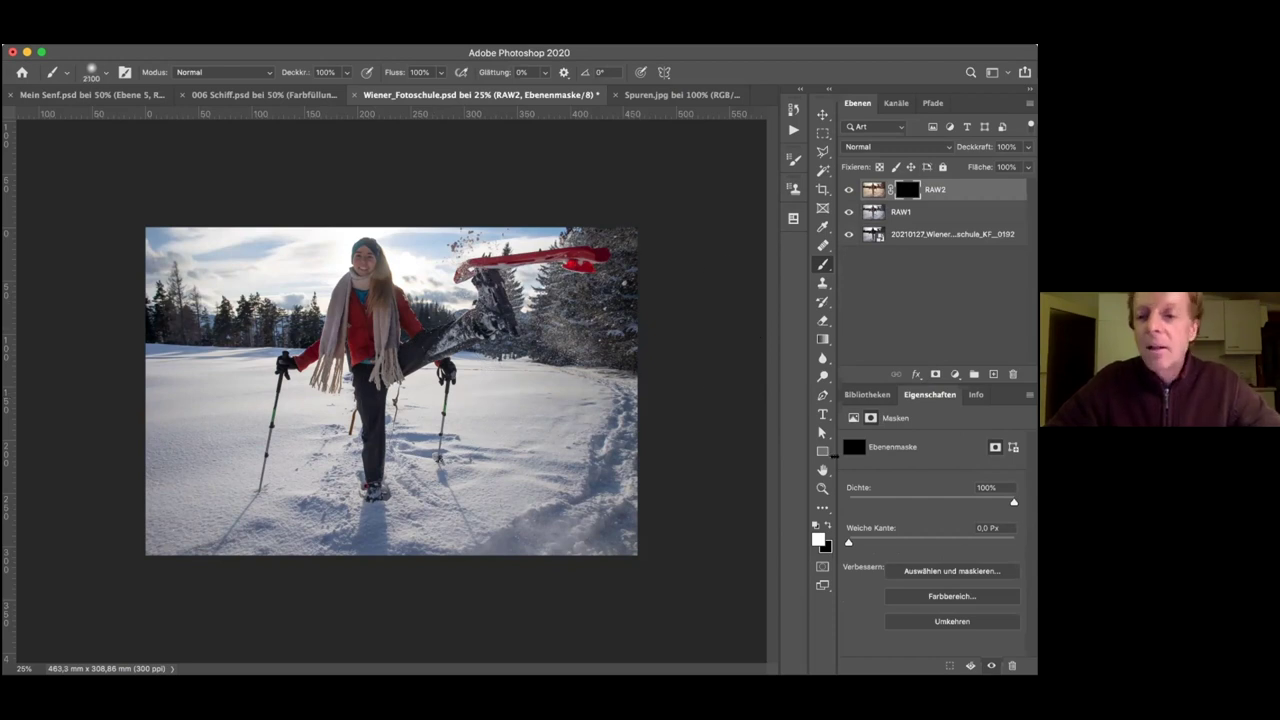
pyautogui.moveTo(296, 76); pyautogui.dragTo(235, 74)
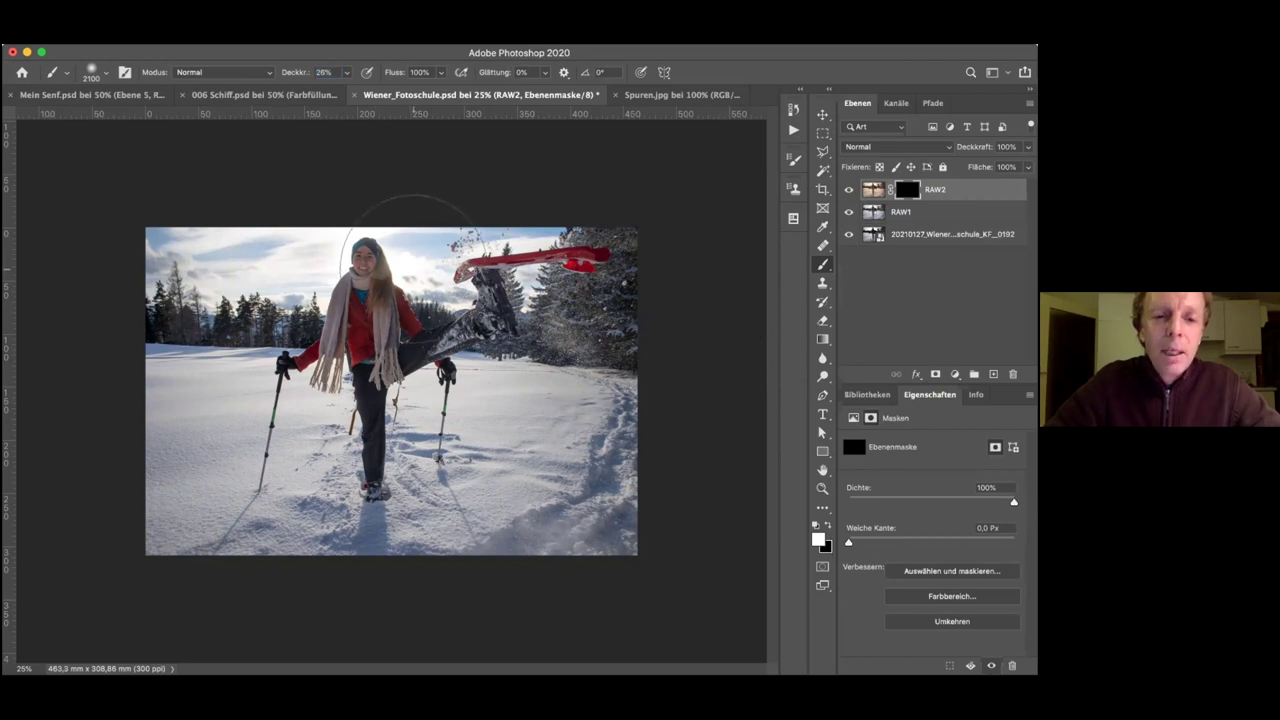
pyautogui.click(415, 270)
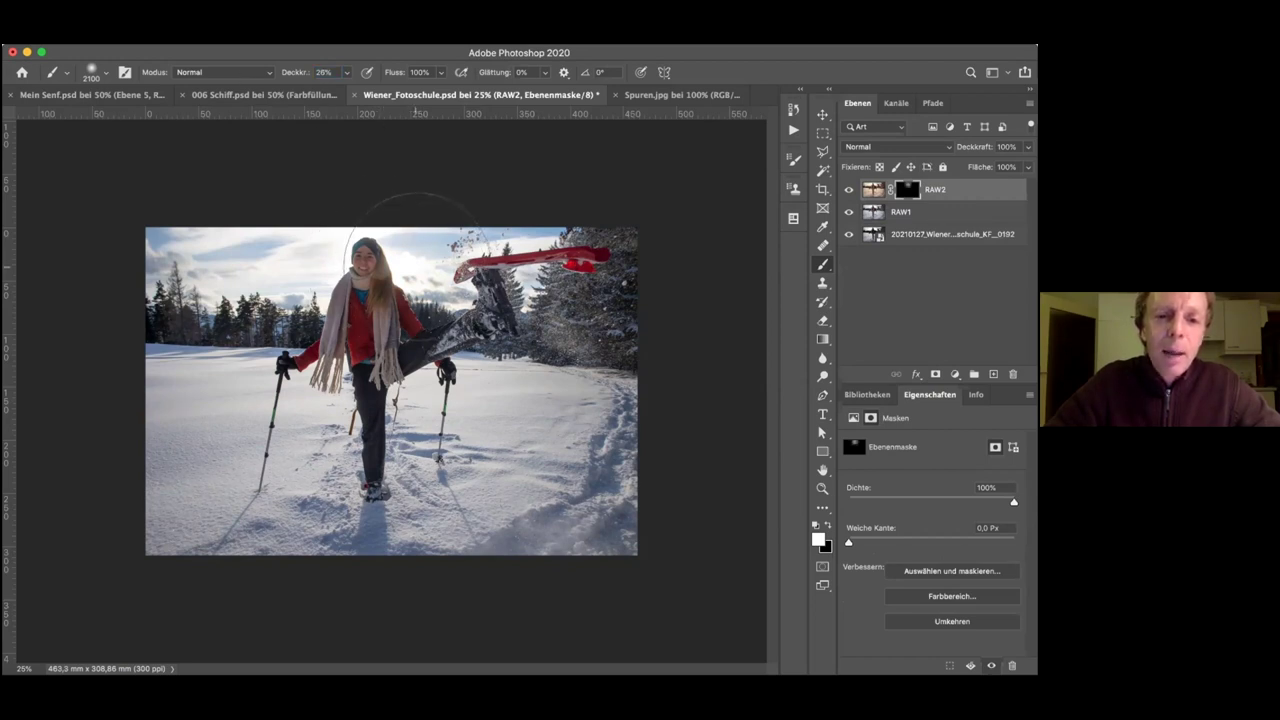
pyautogui.click(372, 265)
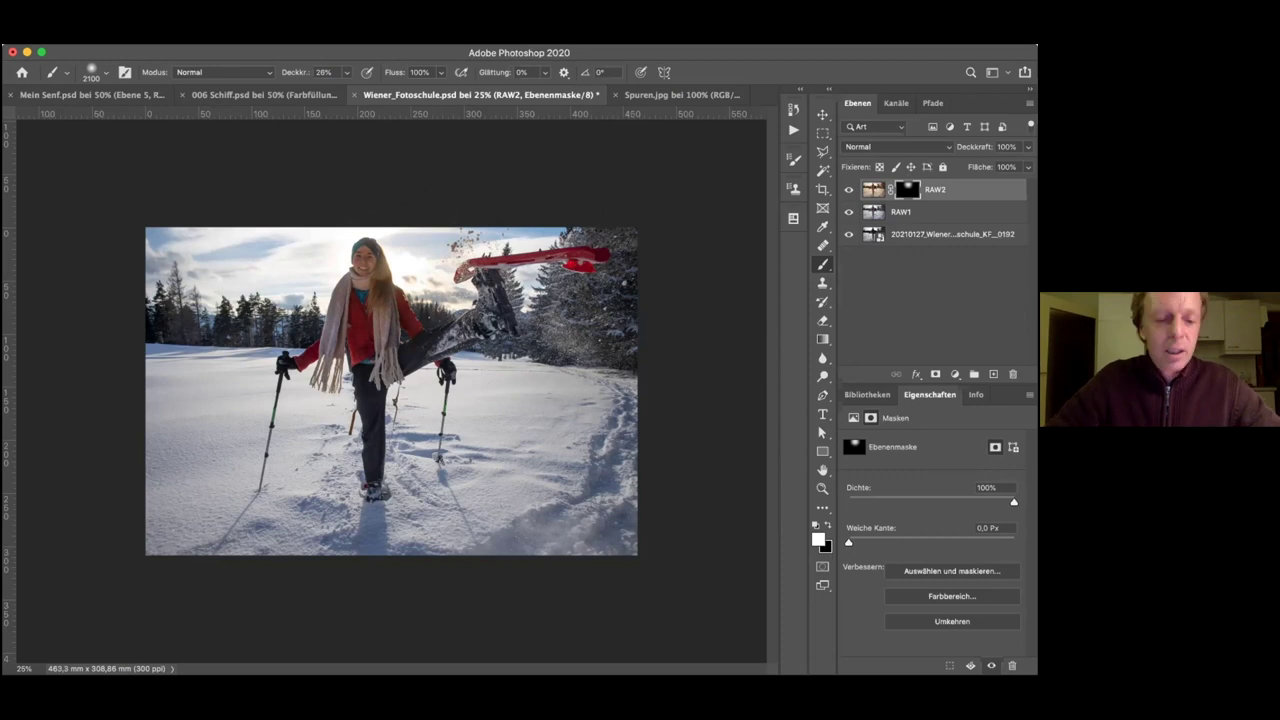
# Compare the picture with and without the masked RAW2 layer, leaving the layer visible
pyautogui.press('super+v')
pyautogui.press('super+z')
pyautogui.click(848, 189)
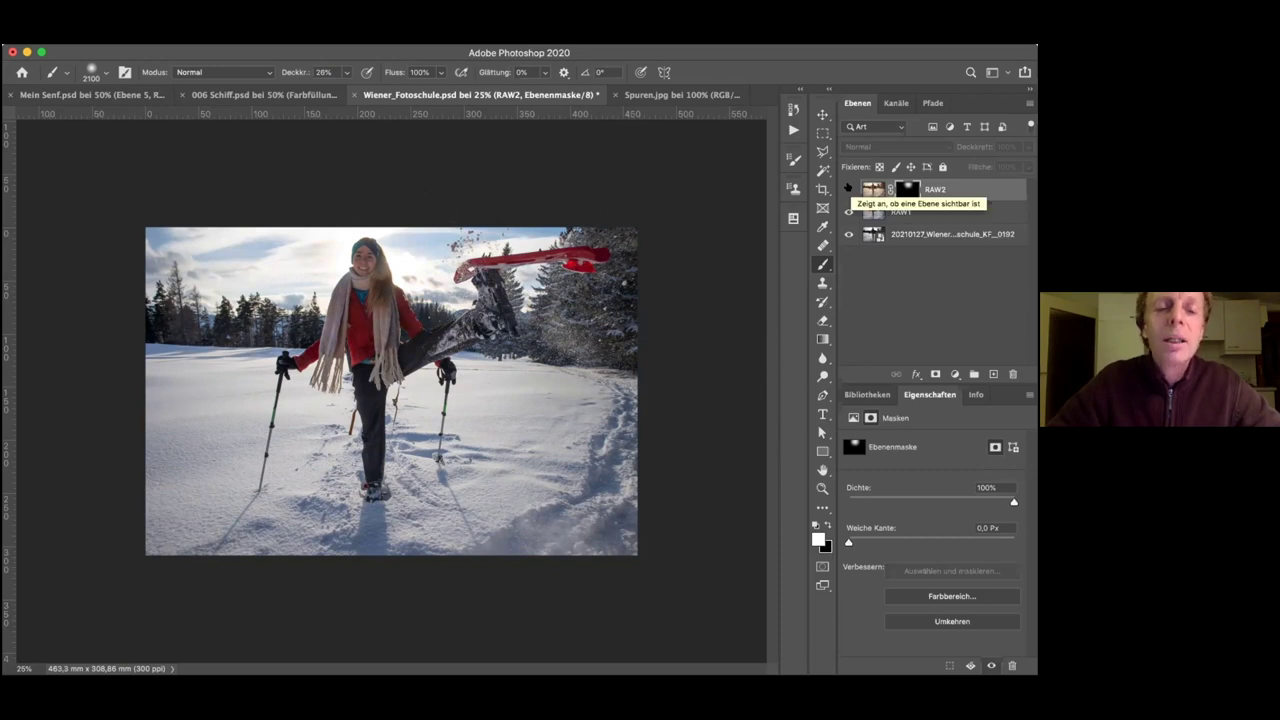
pyautogui.click(848, 189)
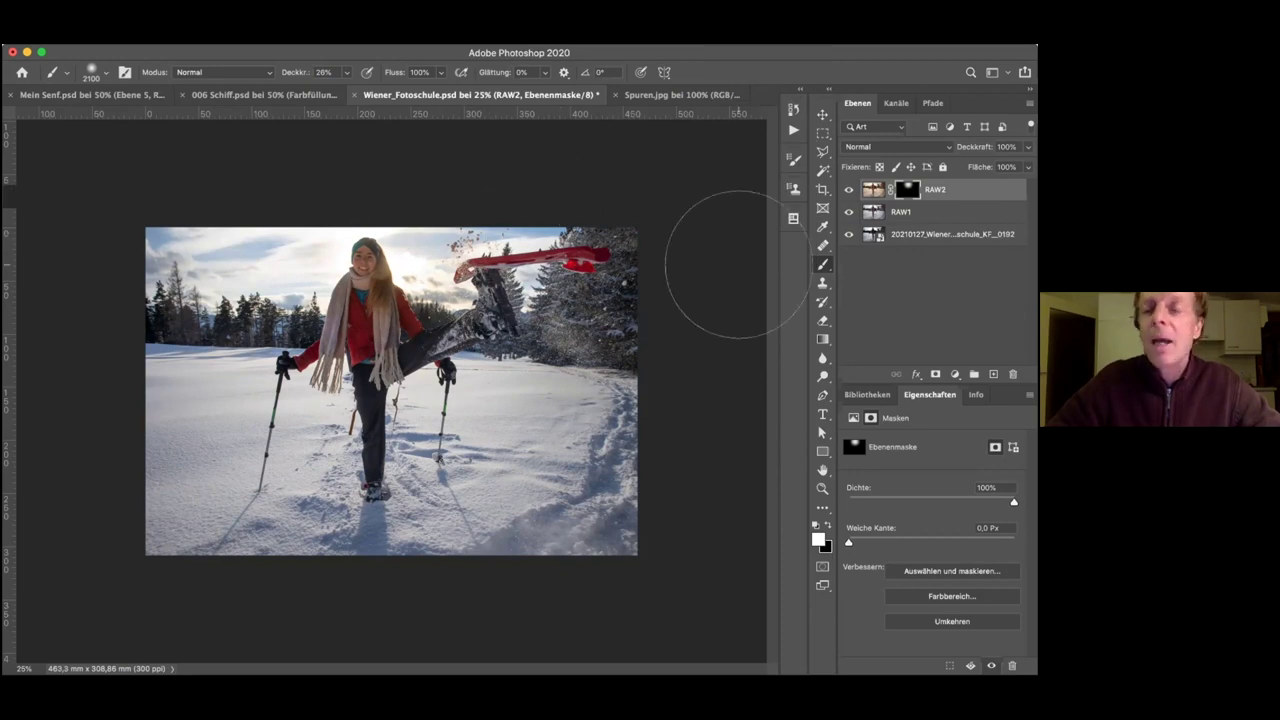
# Set the mask brush to black with a size of 1200 px and 100% opacity
pyautogui.press('[')
pyautogui.press('[')
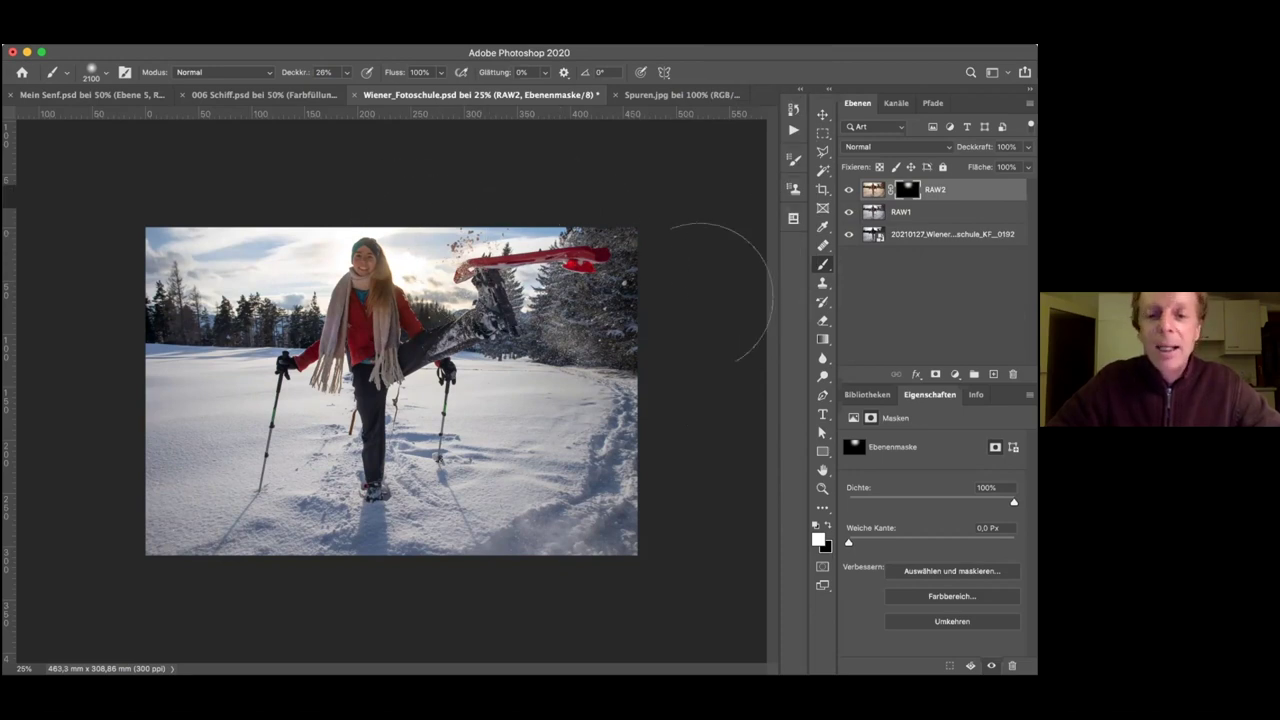
pyautogui.press('[')
pyautogui.press('[')
pyautogui.press('[')
pyautogui.press('[')
pyautogui.press('[')
pyautogui.press('[')
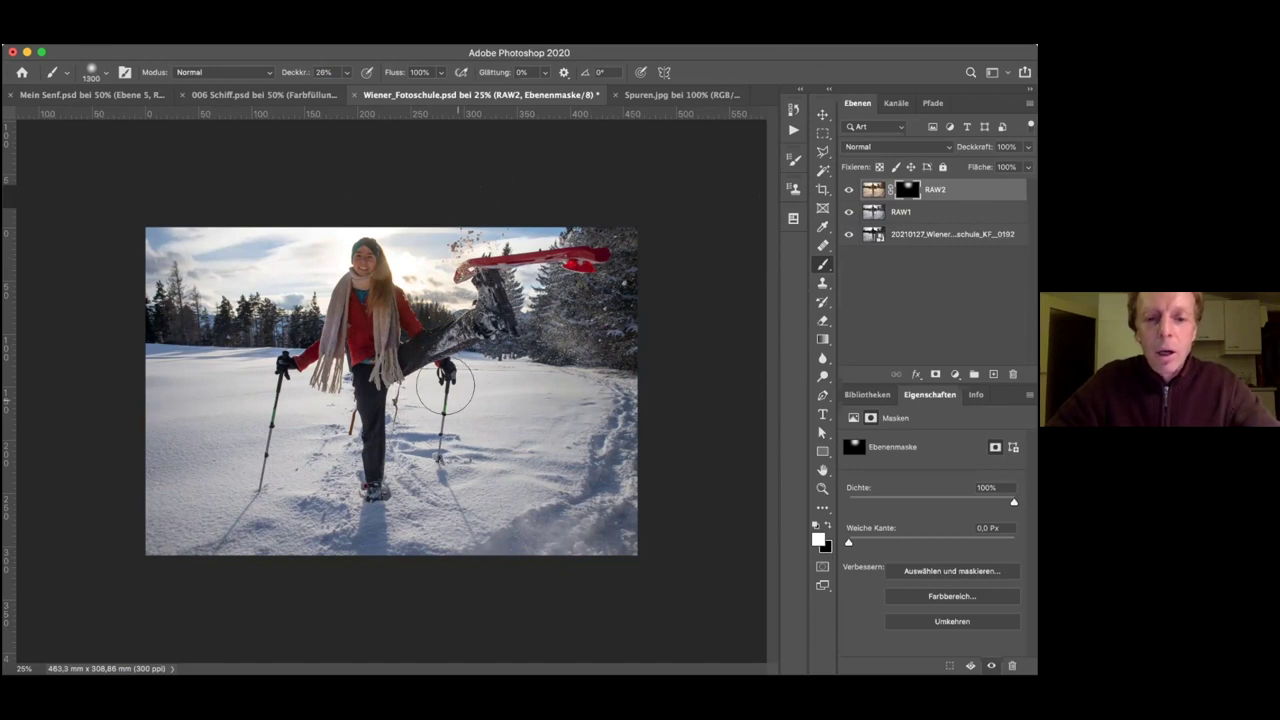
pyautogui.click(828, 524)
pyautogui.press('[')
pyautogui.press('0')
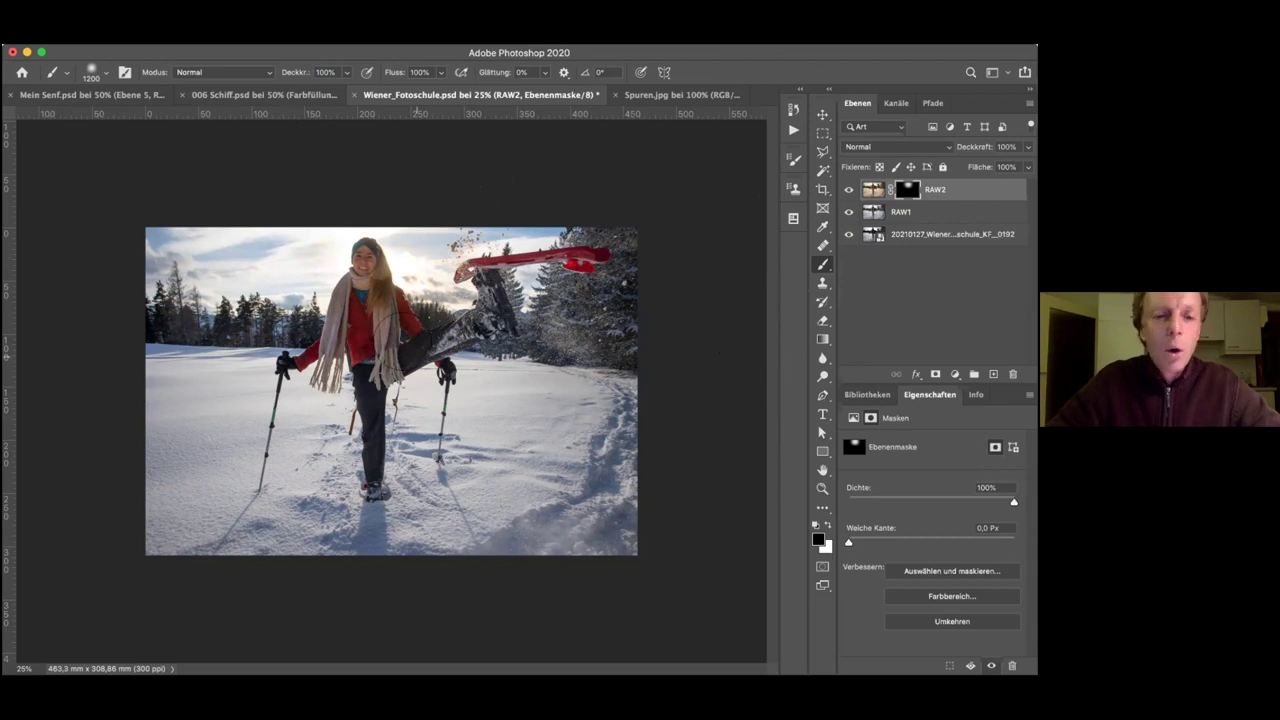
# Reduce the mask brush to 300 px and its opacity to 20% for retouching around the woman's face
pyautogui.press('super+plus')
pyautogui.press('super+plus')
pyautogui.press('super+plus')
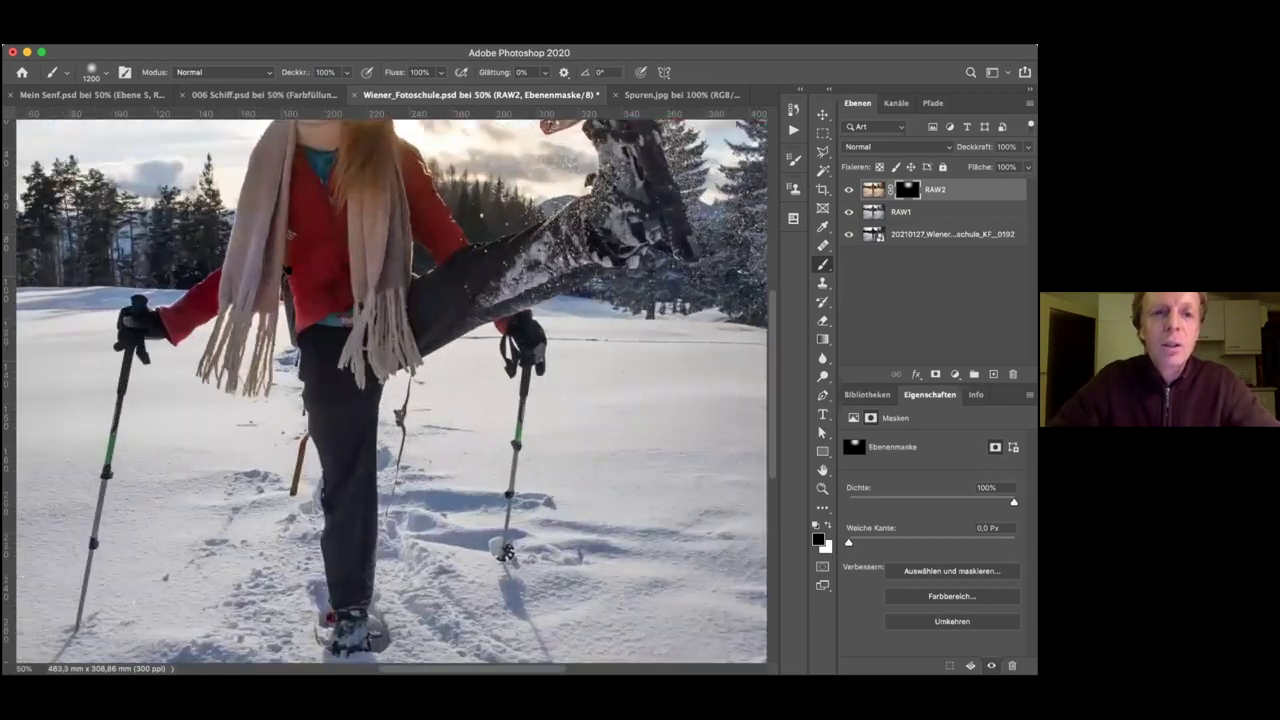
pyautogui.scroll(10, 170, 222)
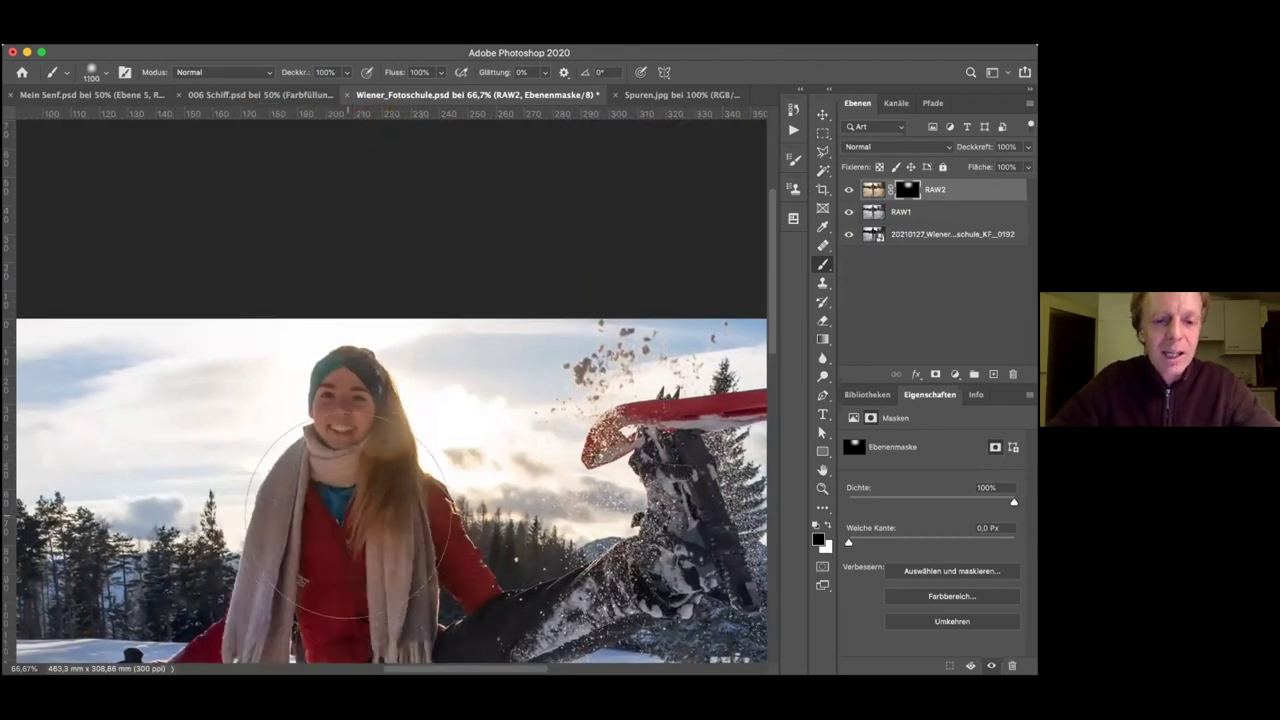
pyautogui.press('[')
pyautogui.press('[')
pyautogui.press('[')
pyautogui.press('[')
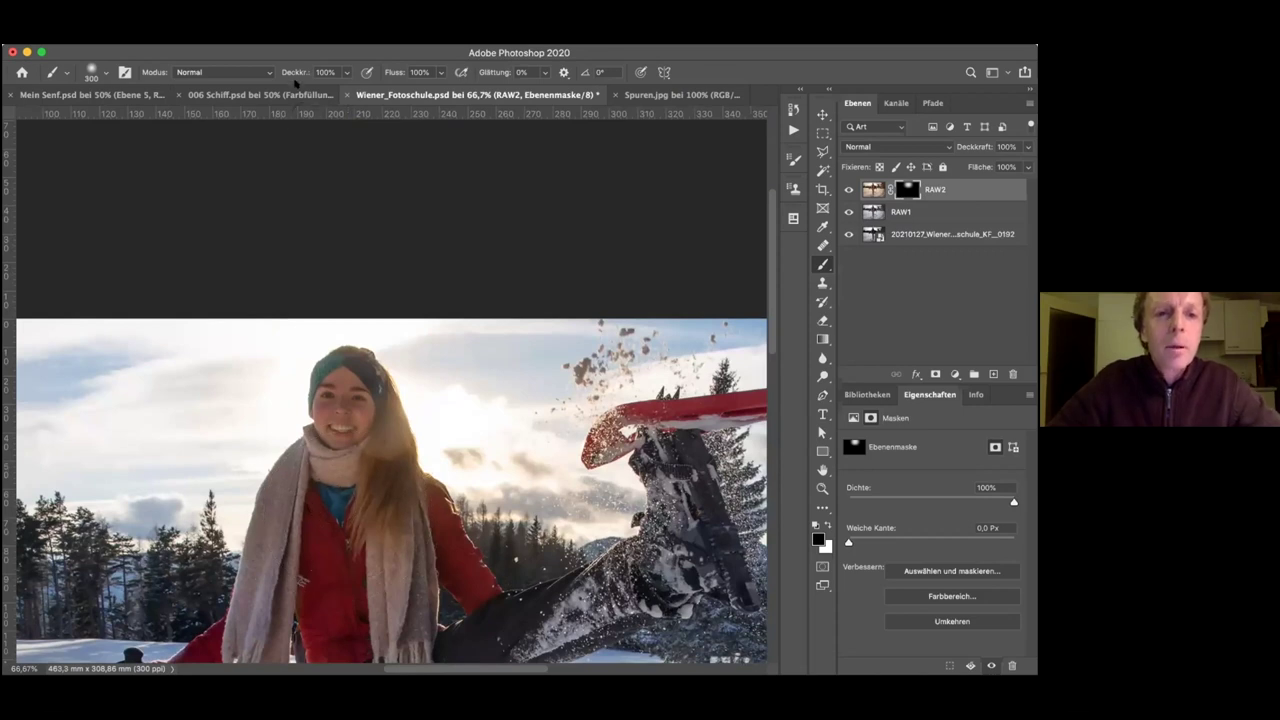
pyautogui.moveTo(289, 72); pyautogui.dragTo(251, 77)
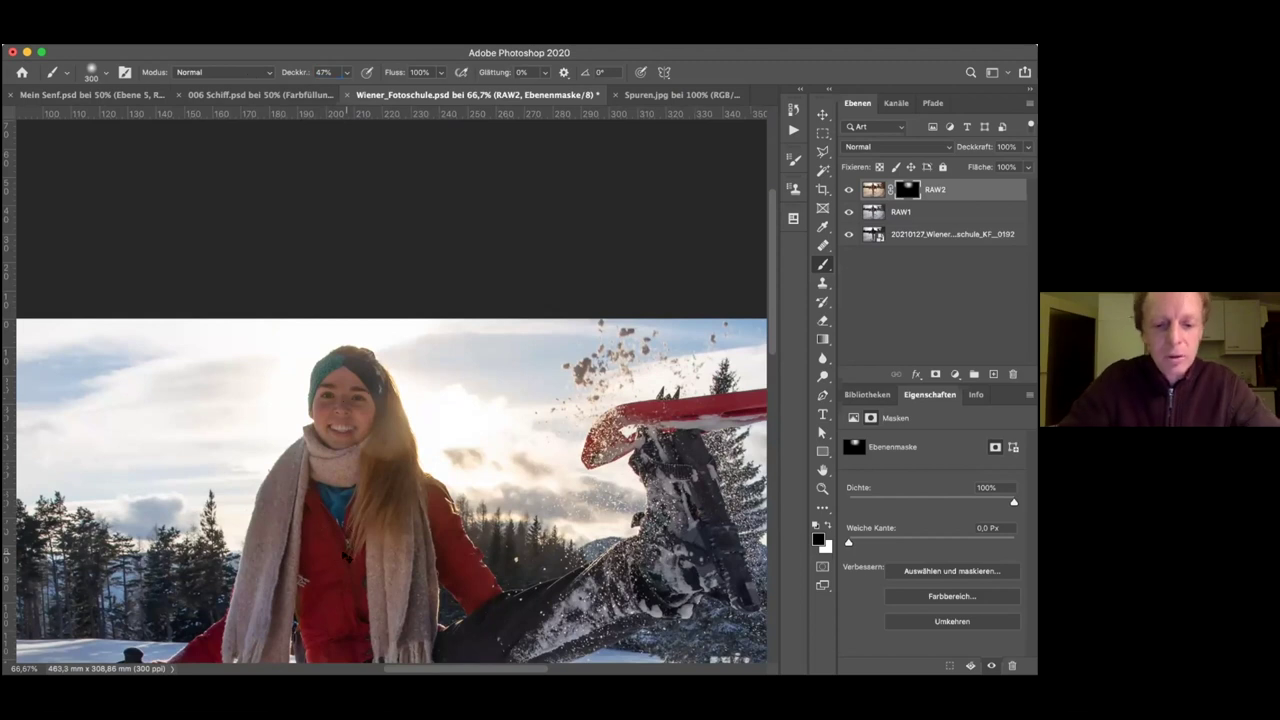
pyautogui.moveTo(295, 72); pyautogui.dragTo(268, 74)
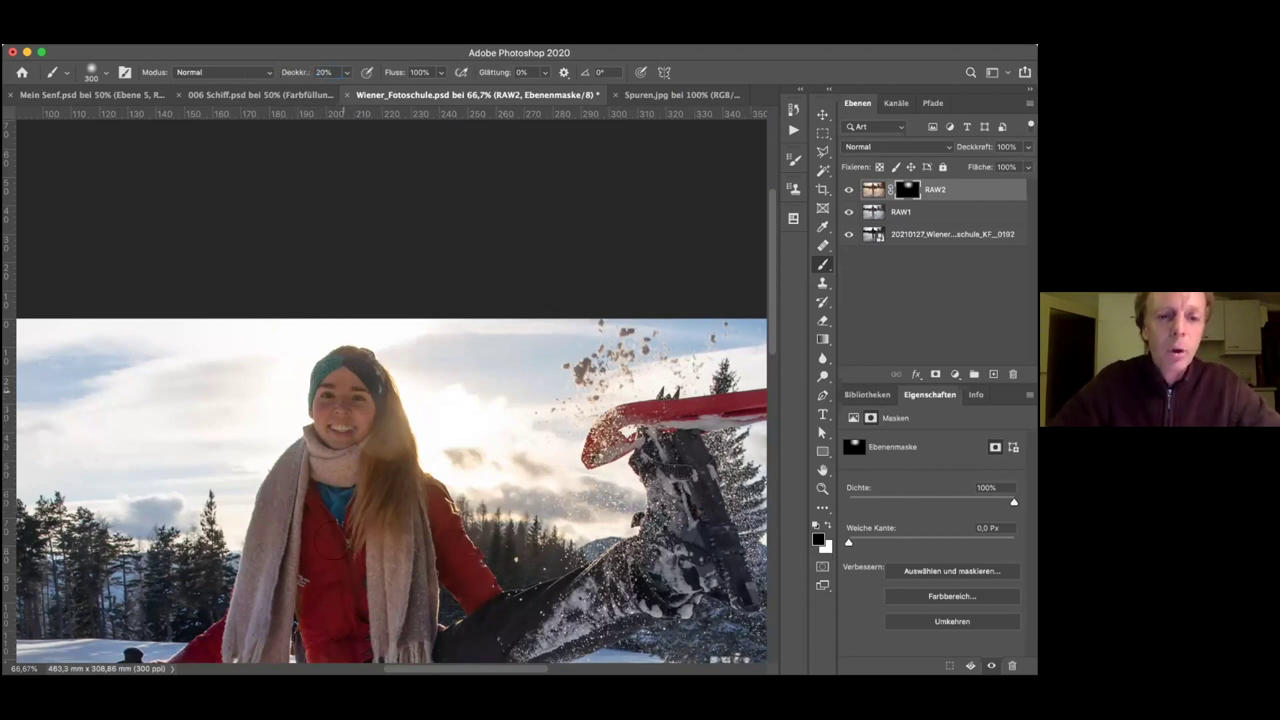
# Stamp all visible layers into a new merged layer above RAW2
pyautogui.press('super+minus')
pyautogui.press('super+minus')
pyautogui.press('super+minus')
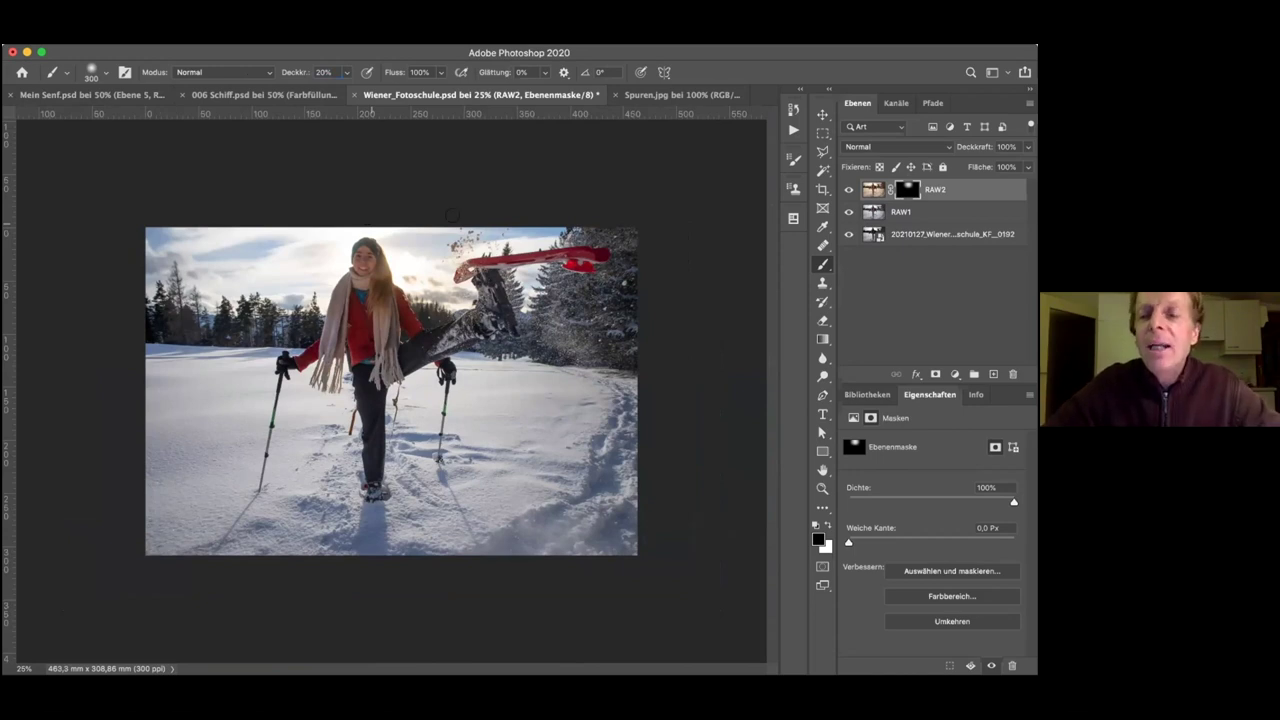
pyautogui.click(866, 190)
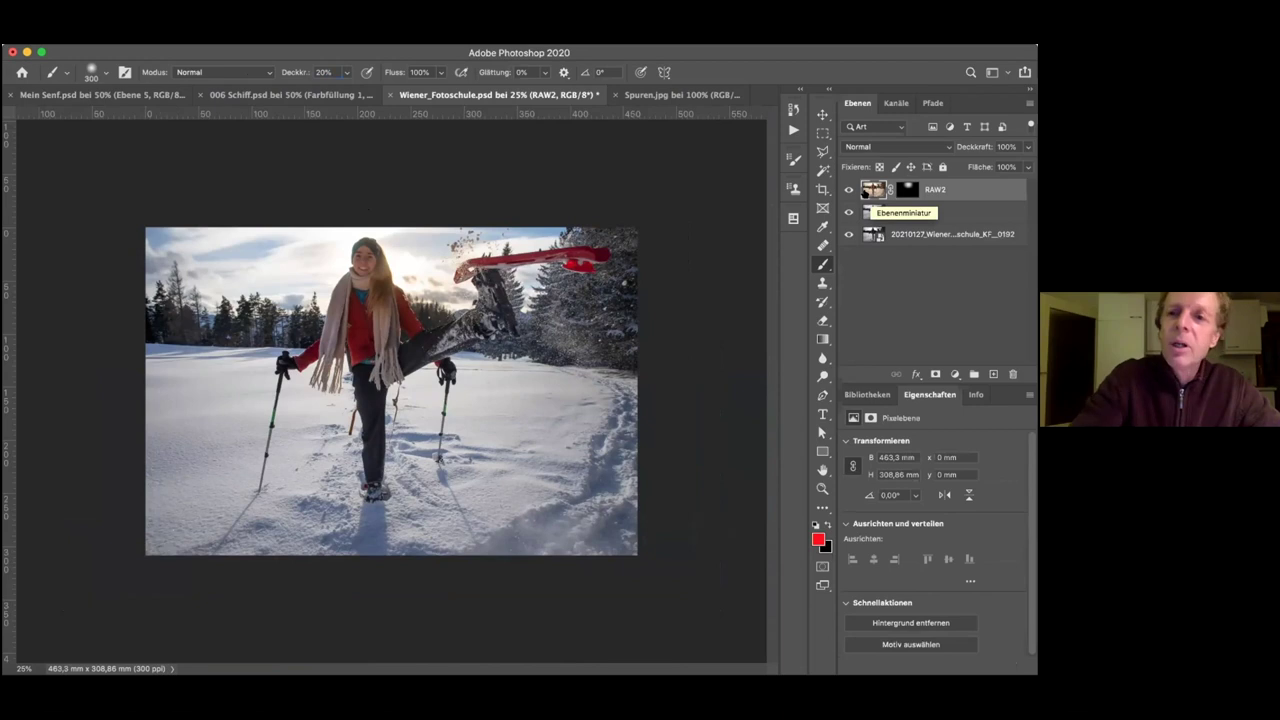
pyautogui.press('super+alt+shift+e')
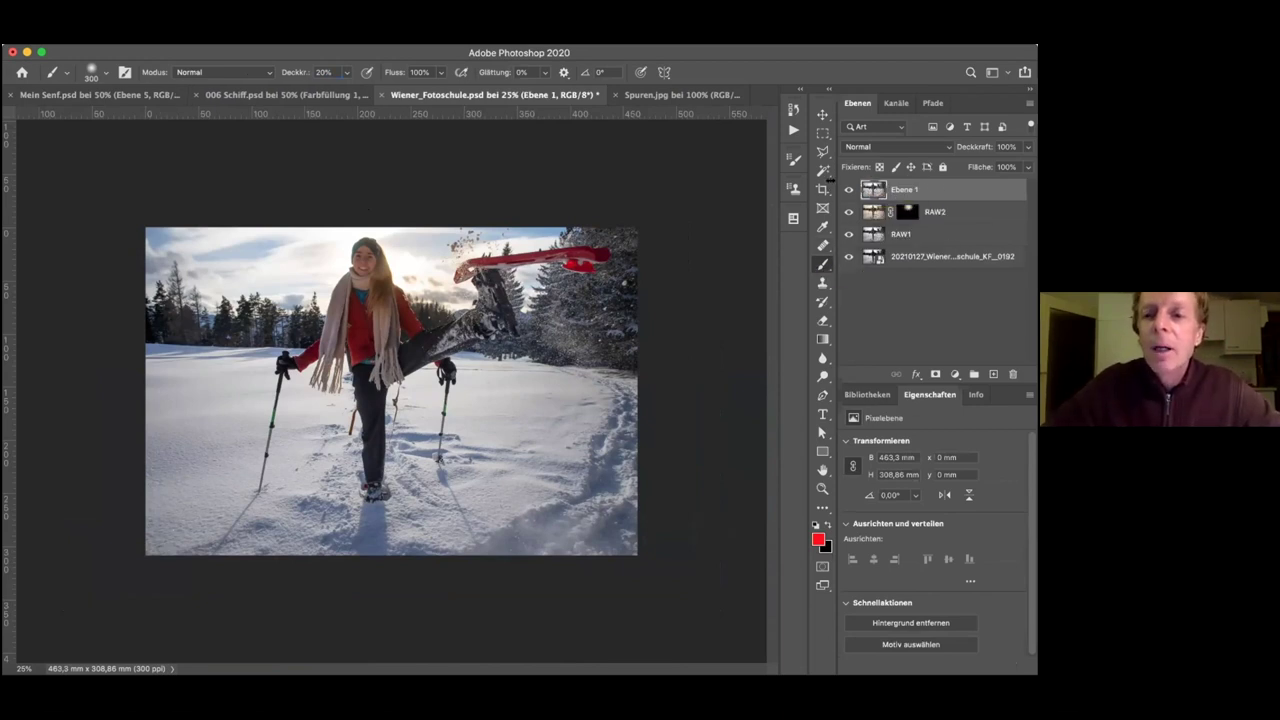
# Extend the canvas above the sky to a height of about 323 mm using the Crop tool with content-aware filling
pyautogui.click(822, 189)
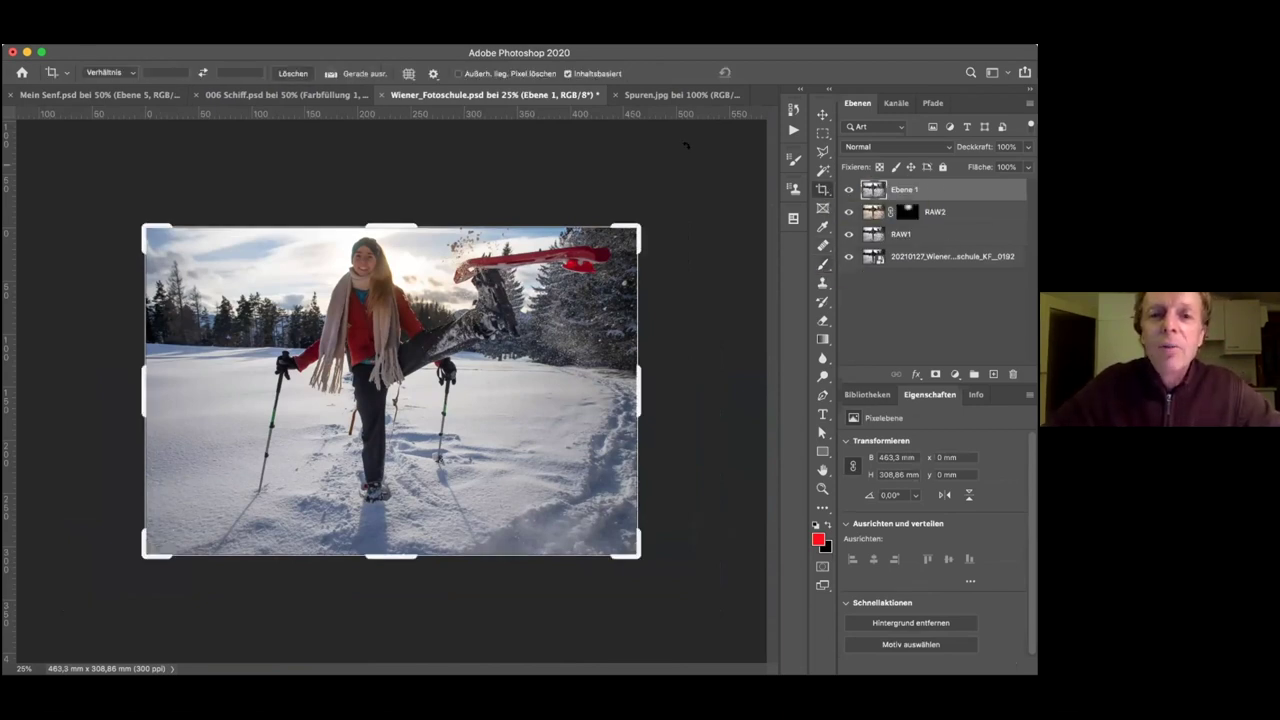
pyautogui.click(567, 73)
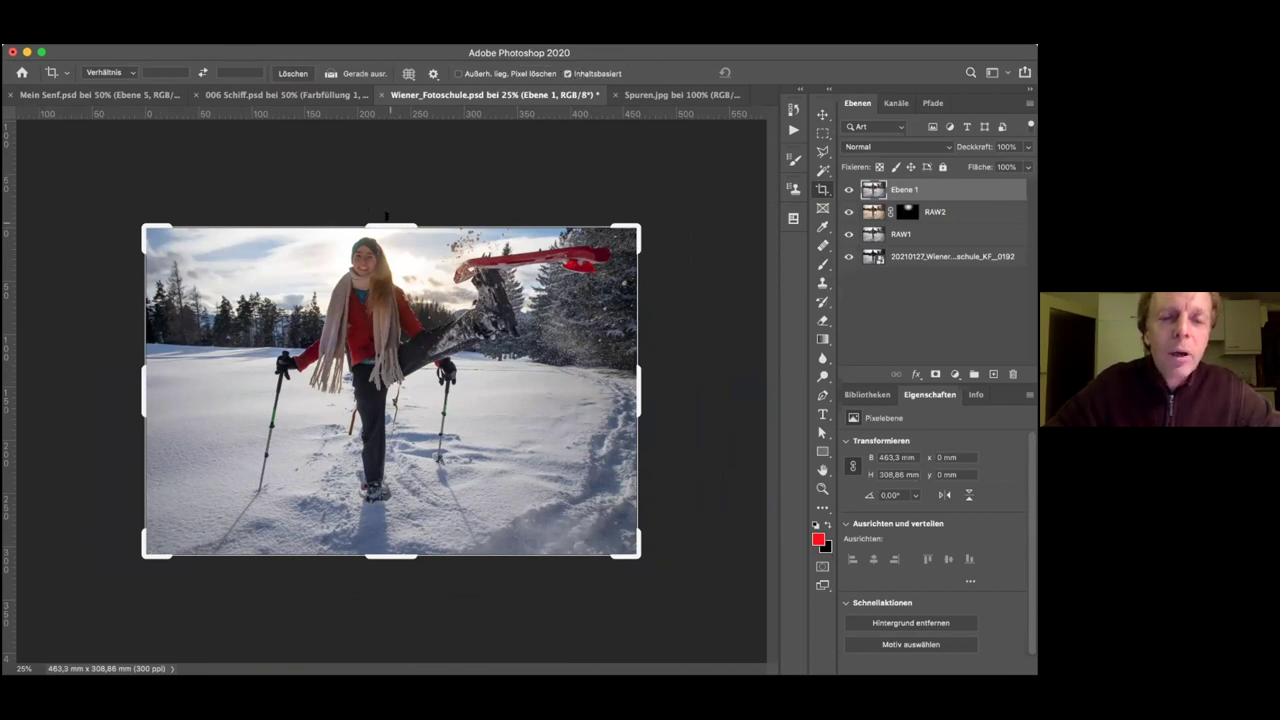
pyautogui.moveTo(386, 222); pyautogui.dragTo(386, 214)
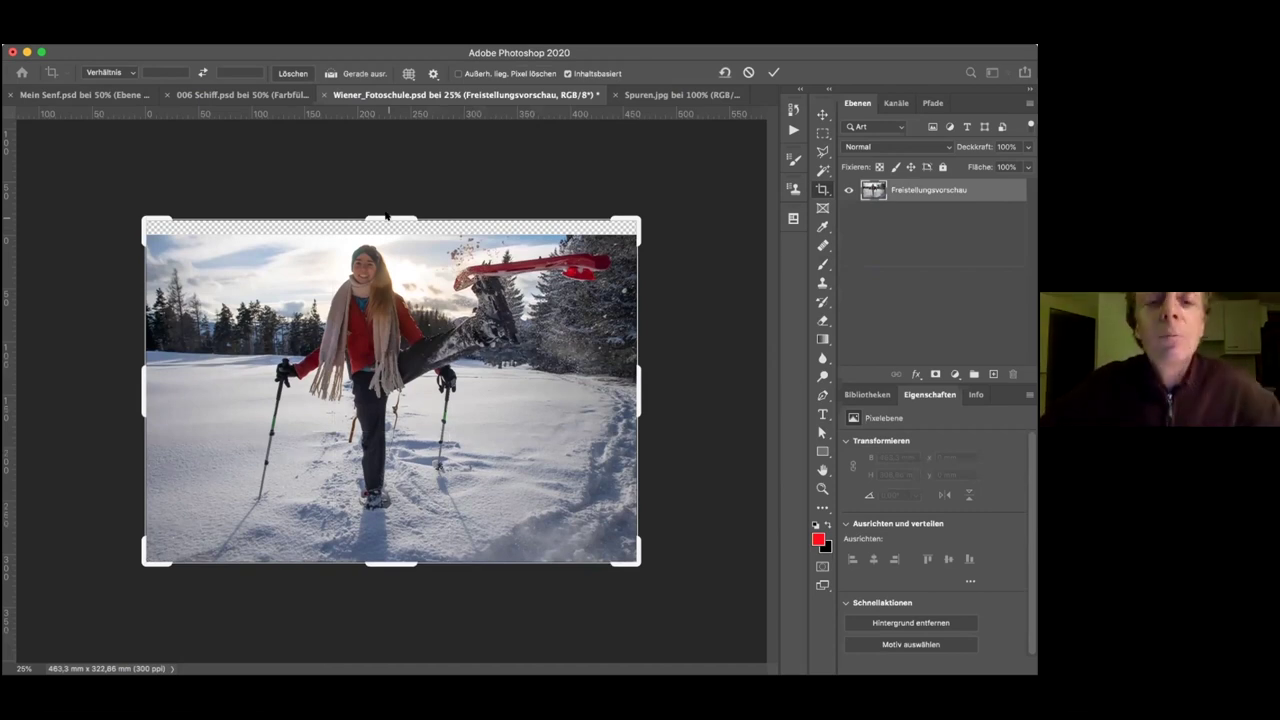
pyautogui.press('Return')
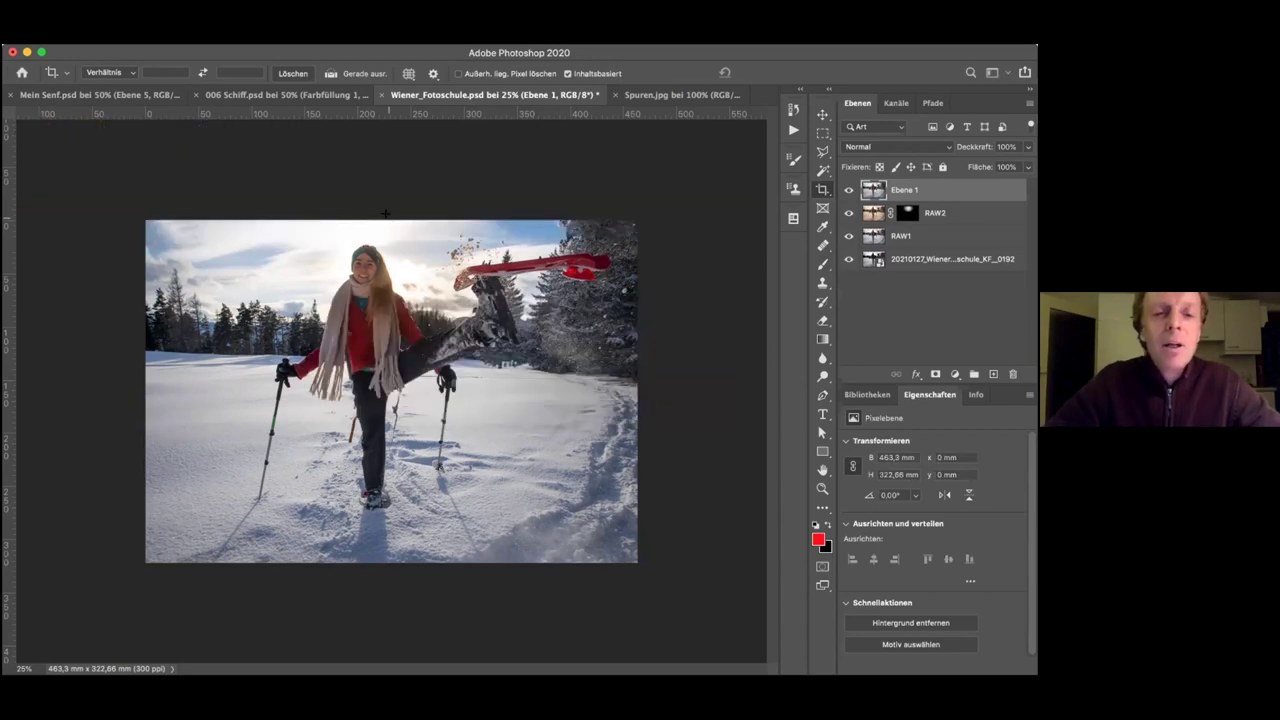
# Inspect the newly filled strip along the upper edge, around the sky and snowy trees, at 200% zoom
pyautogui.press('super+plus')
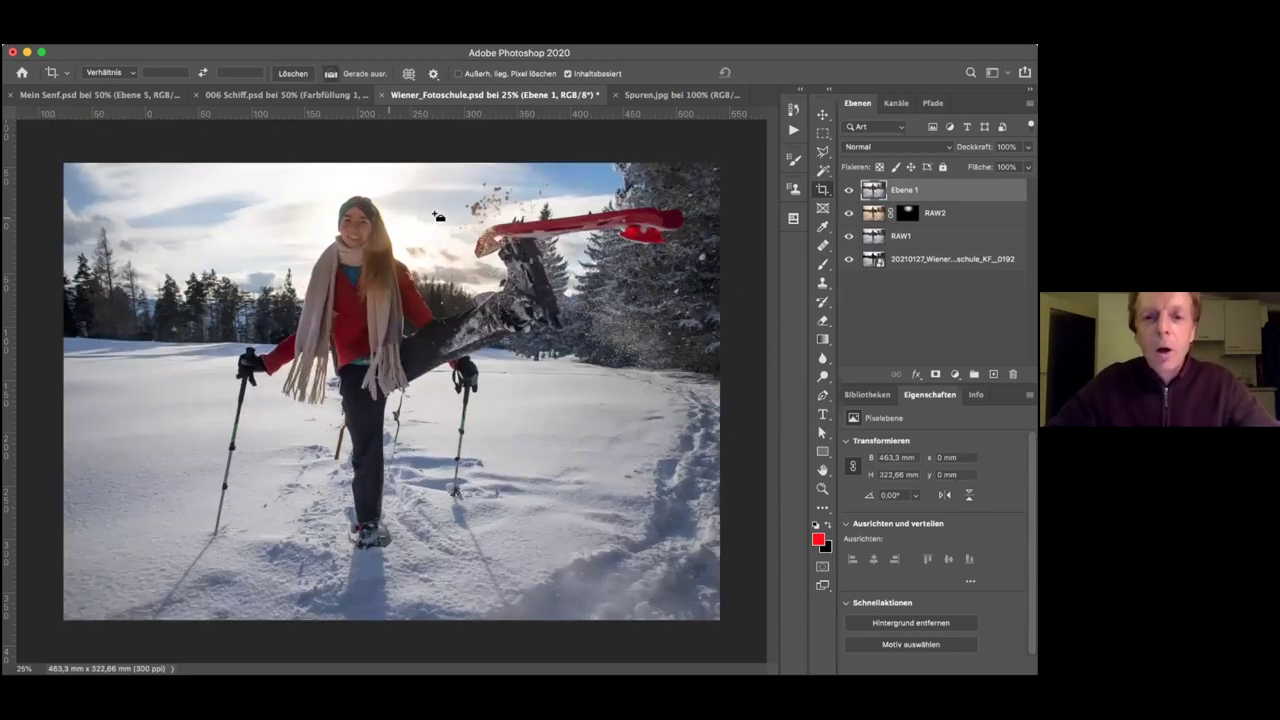
pyautogui.scroll(10, 663, 267)
pyautogui.press('super+plus')
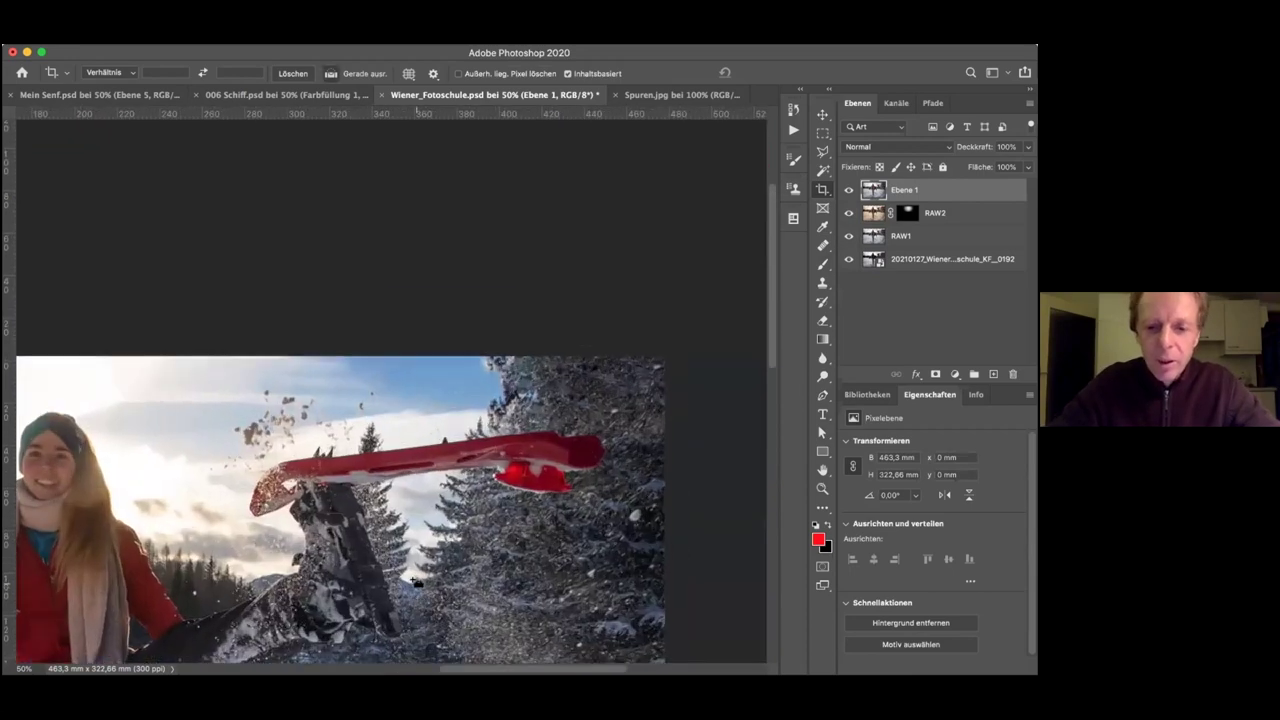
pyautogui.scroll(5, 643, 403)
pyautogui.hscroll(3, 449, 434)
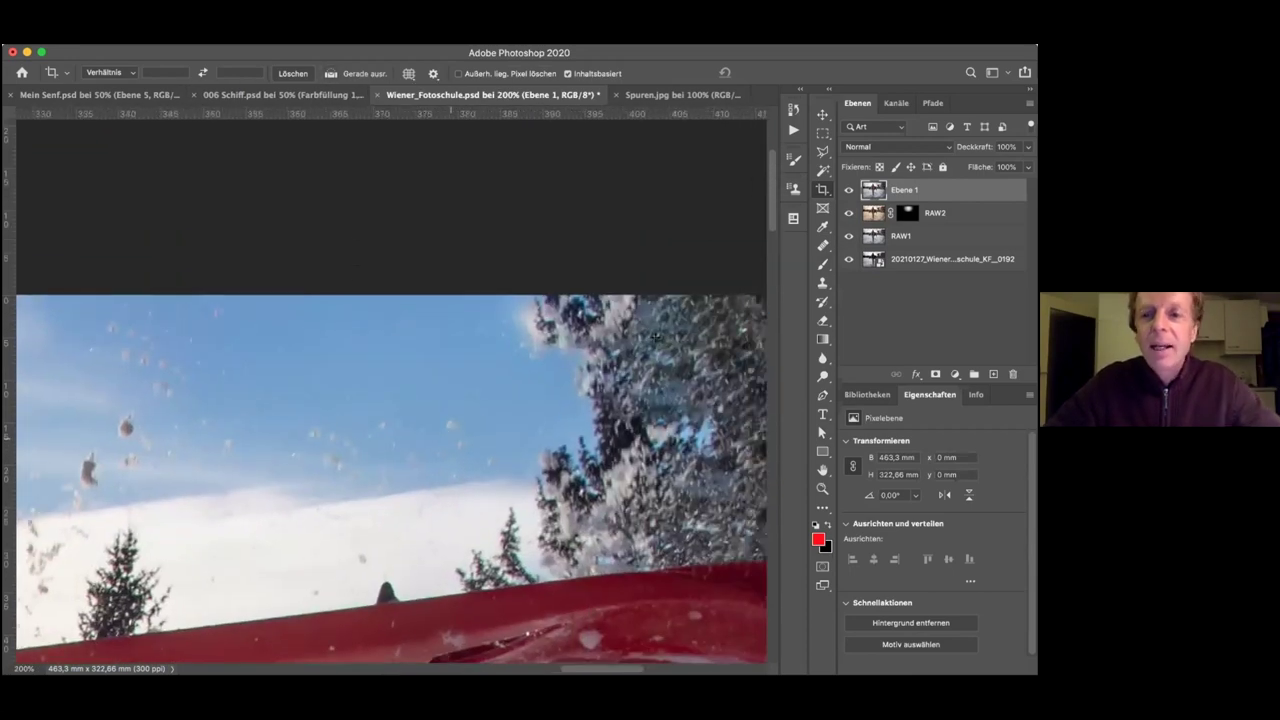
# Add a new empty layer and clone clean sky over the tree branches at the photo's upper edge, reducing the Clone Stamp to 150 px
pyautogui.click(993, 374)
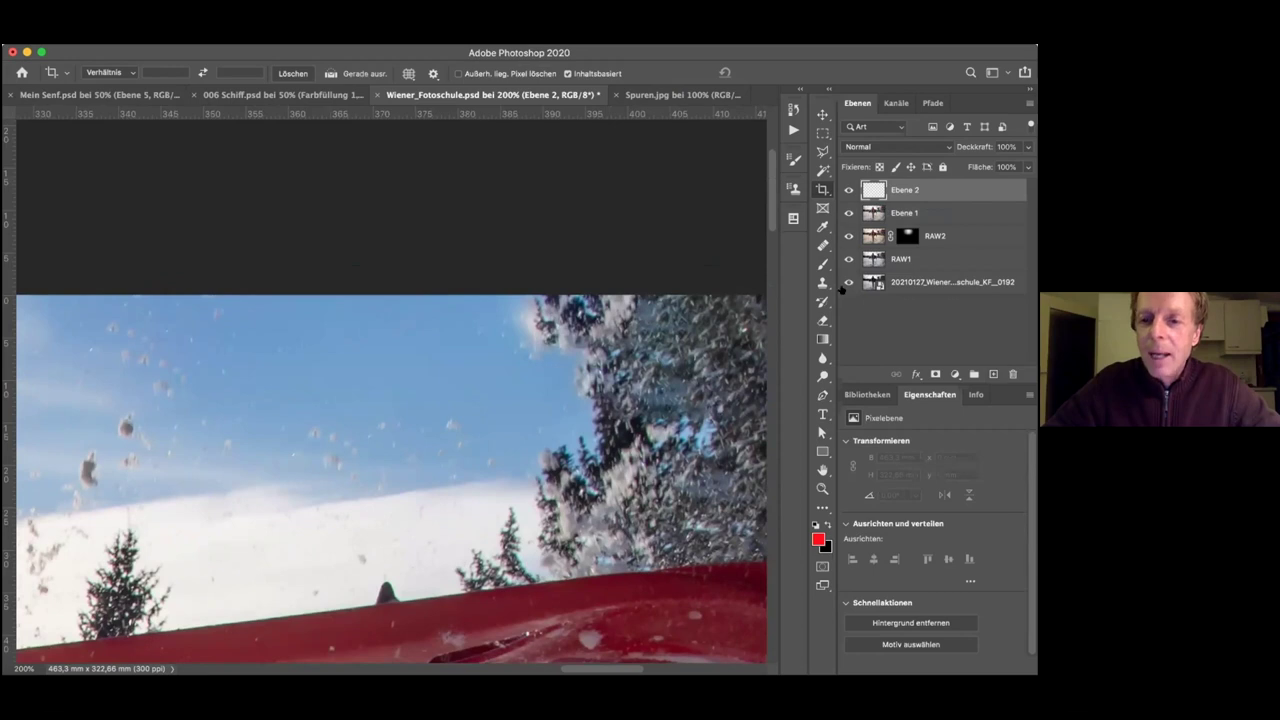
pyautogui.click(822, 281)
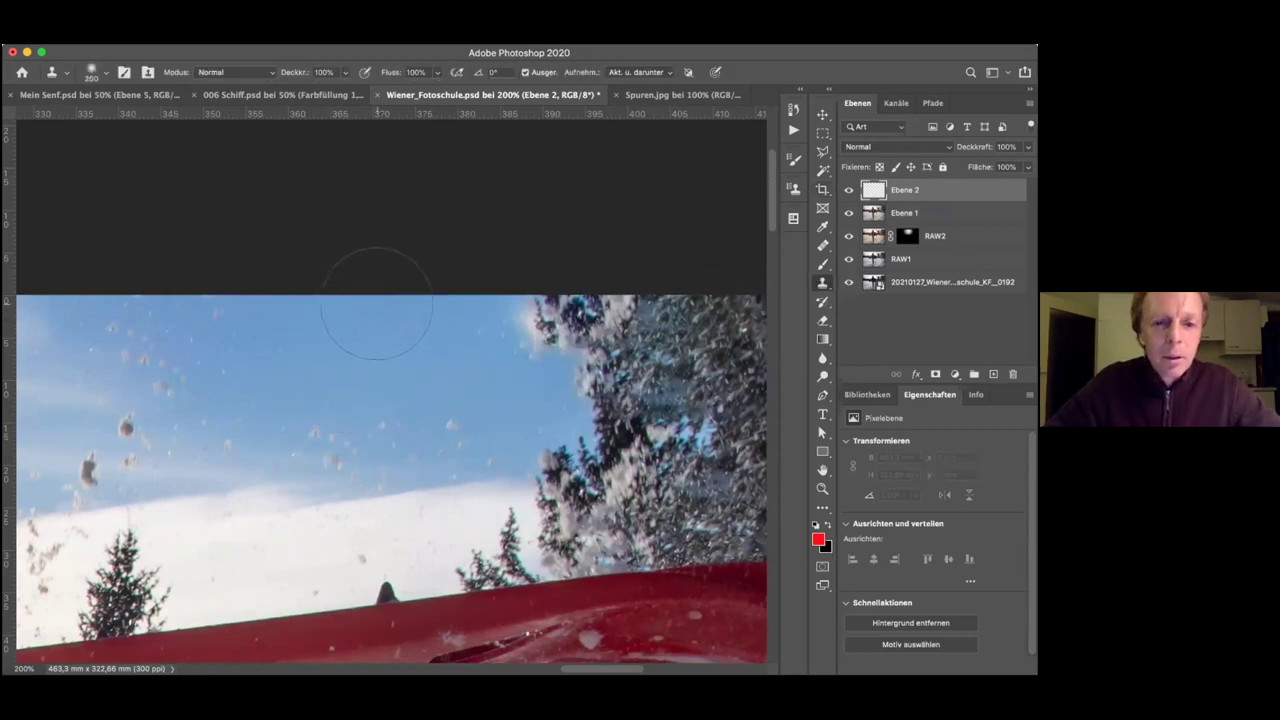
pyautogui.keyDown('alt'); pyautogui.click(375, 300); pyautogui.keyUp('alt')
pyautogui.moveTo(512, 298)
pyautogui.mouseDown()
pyautogui.moveTo(525, 305)
pyautogui.moveTo(520, 295)
pyautogui.mouseUp()
pyautogui.press('[')
pyautogui.press('[')
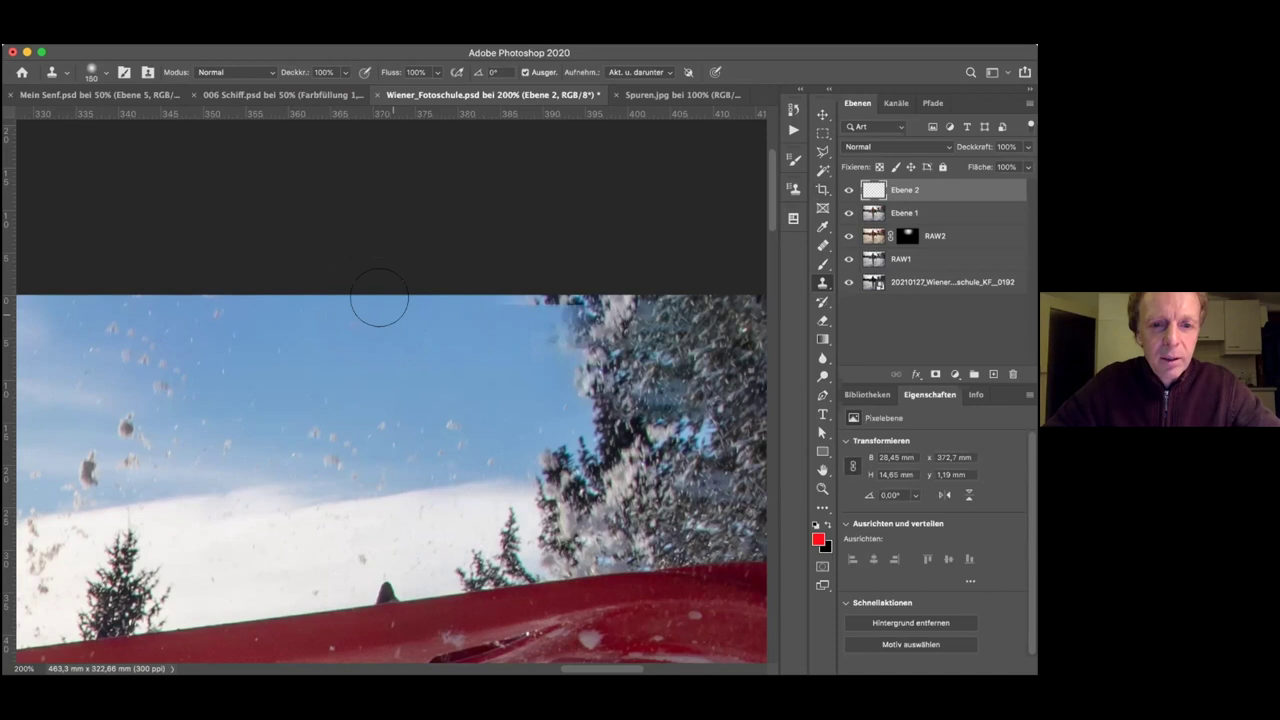
pyautogui.moveTo(550, 300)
pyautogui.mouseDown()
pyautogui.moveTo(570, 305)
pyautogui.moveTo(548, 318)
pyautogui.moveTo(541, 298)
pyautogui.mouseUp()
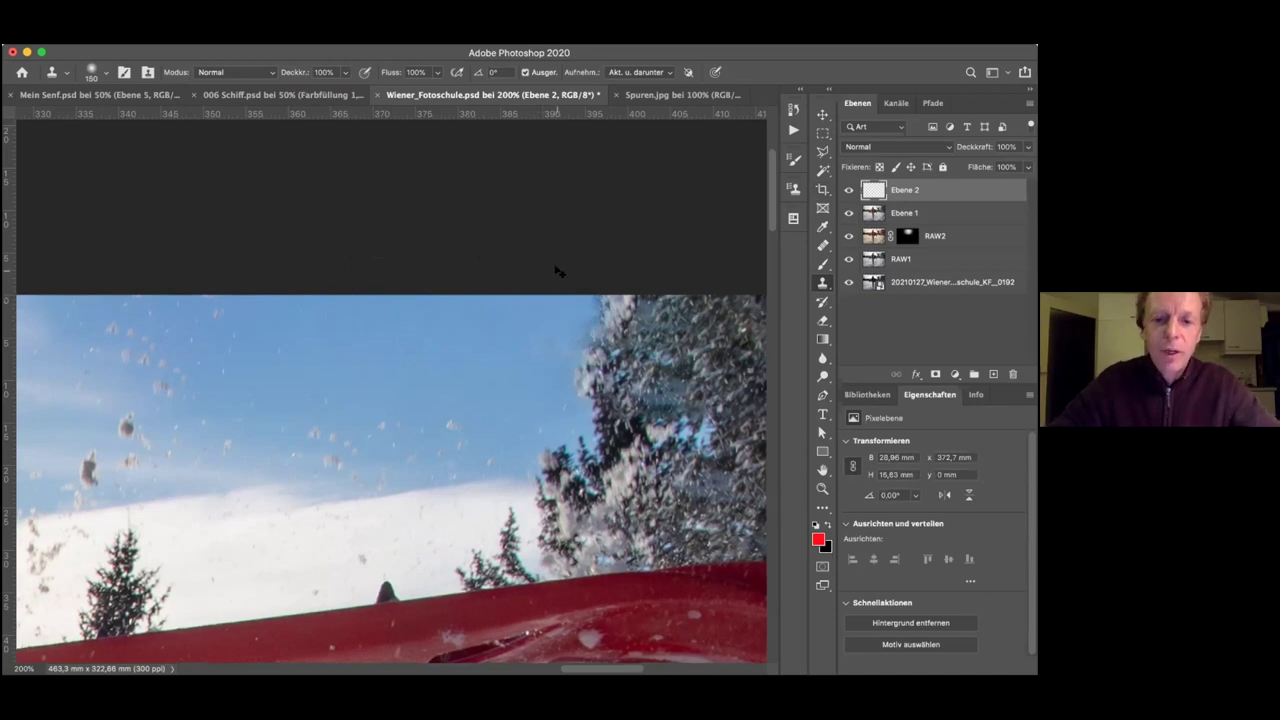
# Copy the photo's left strip, about 104 mm wide, from a stamped merge of all visible layers onto its own layer, and delete the merge
pyautogui.press('super+minus')
pyautogui.press('super+minus')
pyautogui.press('super+minus')
pyautogui.press('super+minus')
pyautogui.press('super+minus')
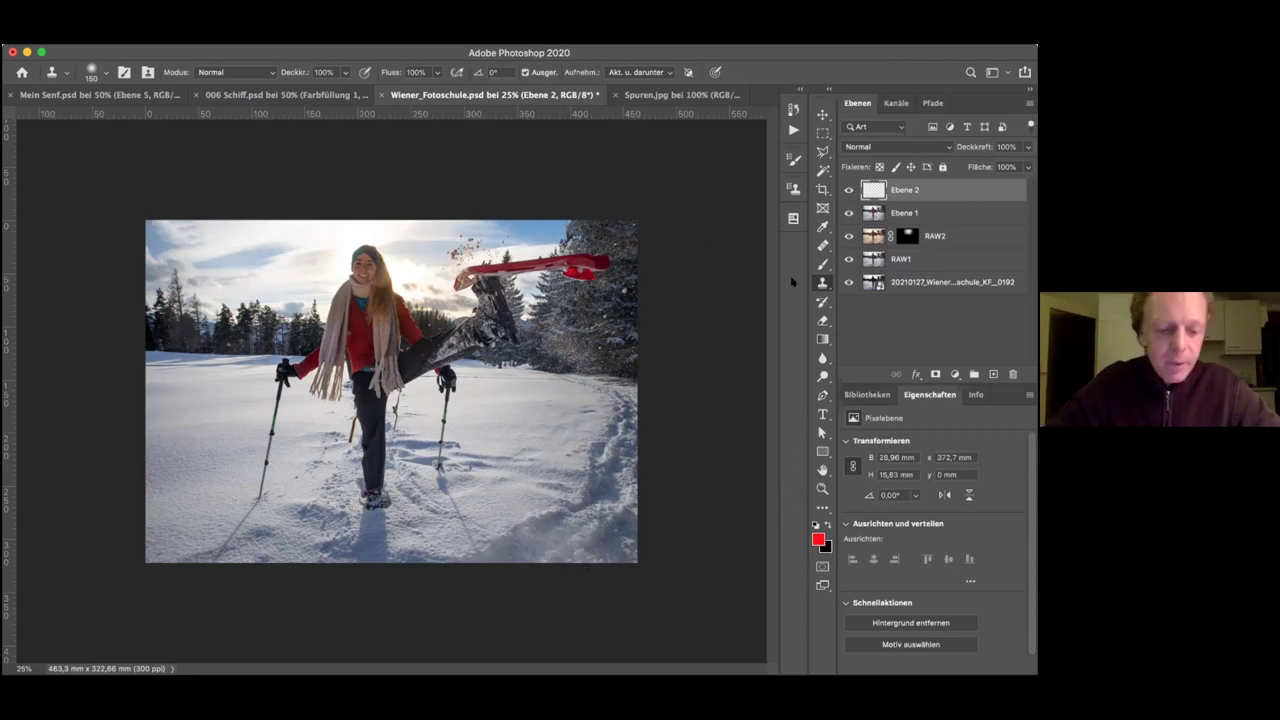
pyautogui.press('super+alt+shift+e')
pyautogui.click(816, 132)
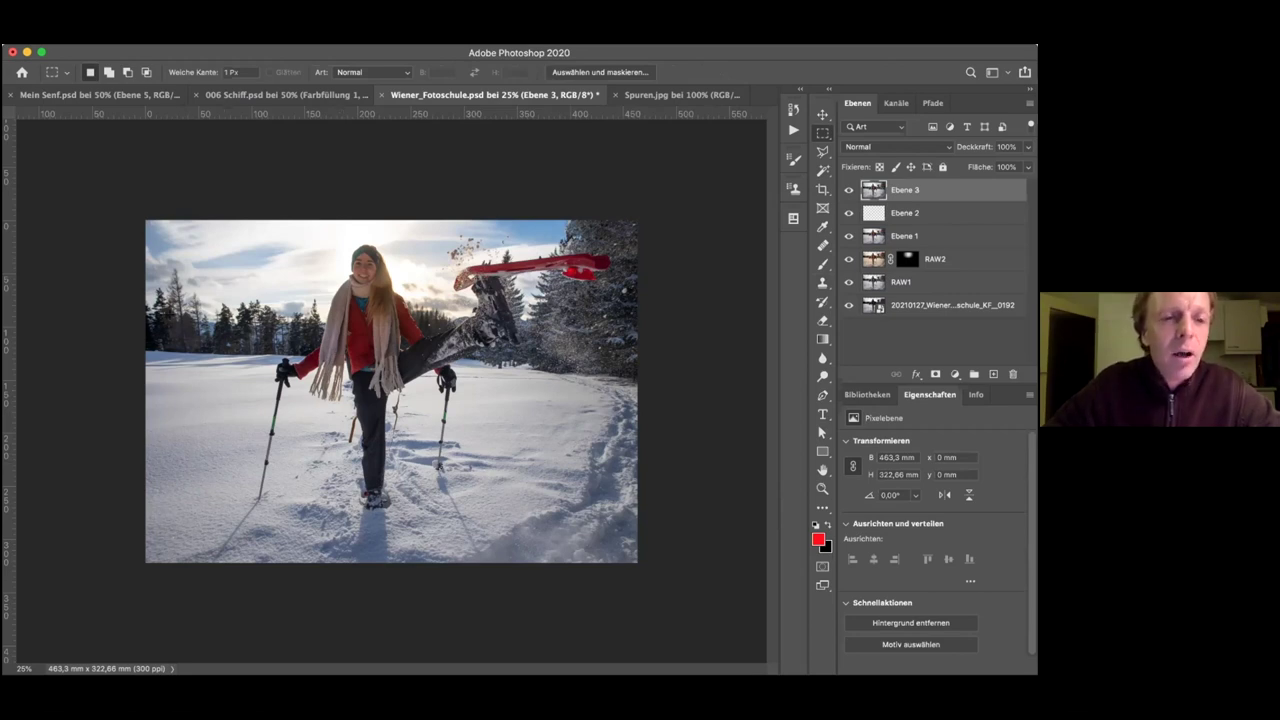
pyautogui.moveTo(126, 202); pyautogui.dragTo(251, 567)
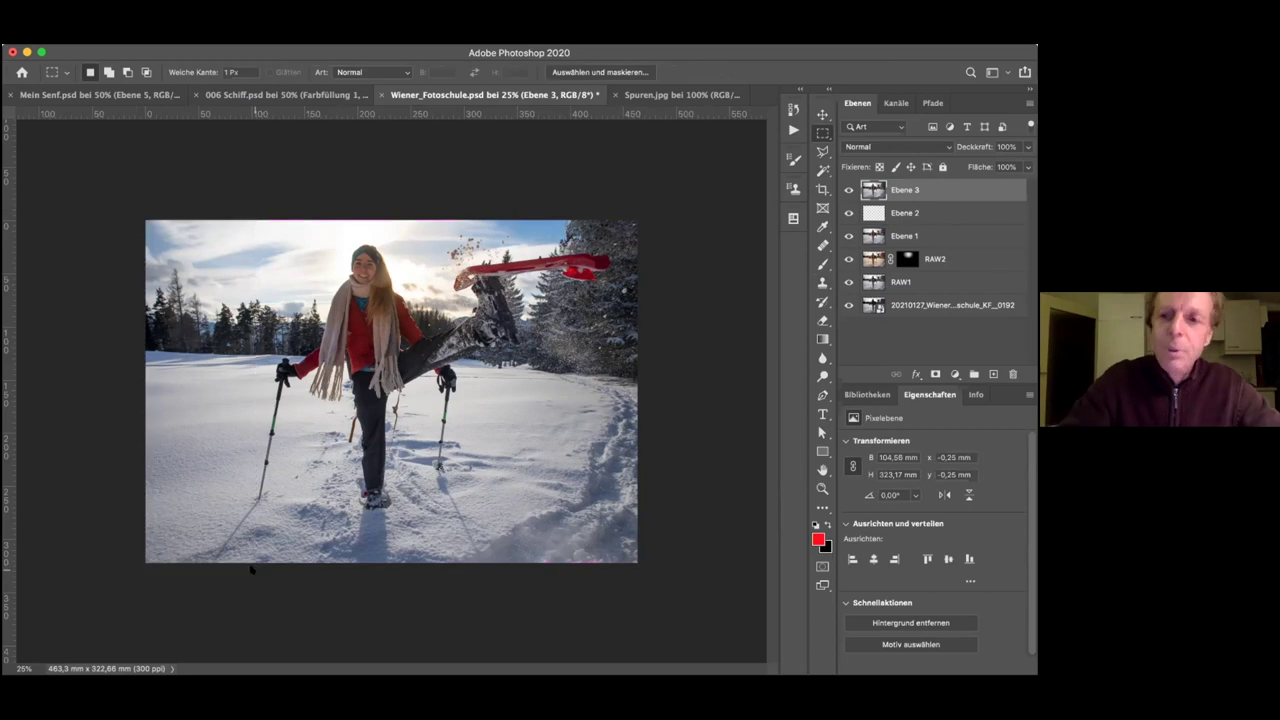
pyautogui.hotkey('ctrl', 'j')
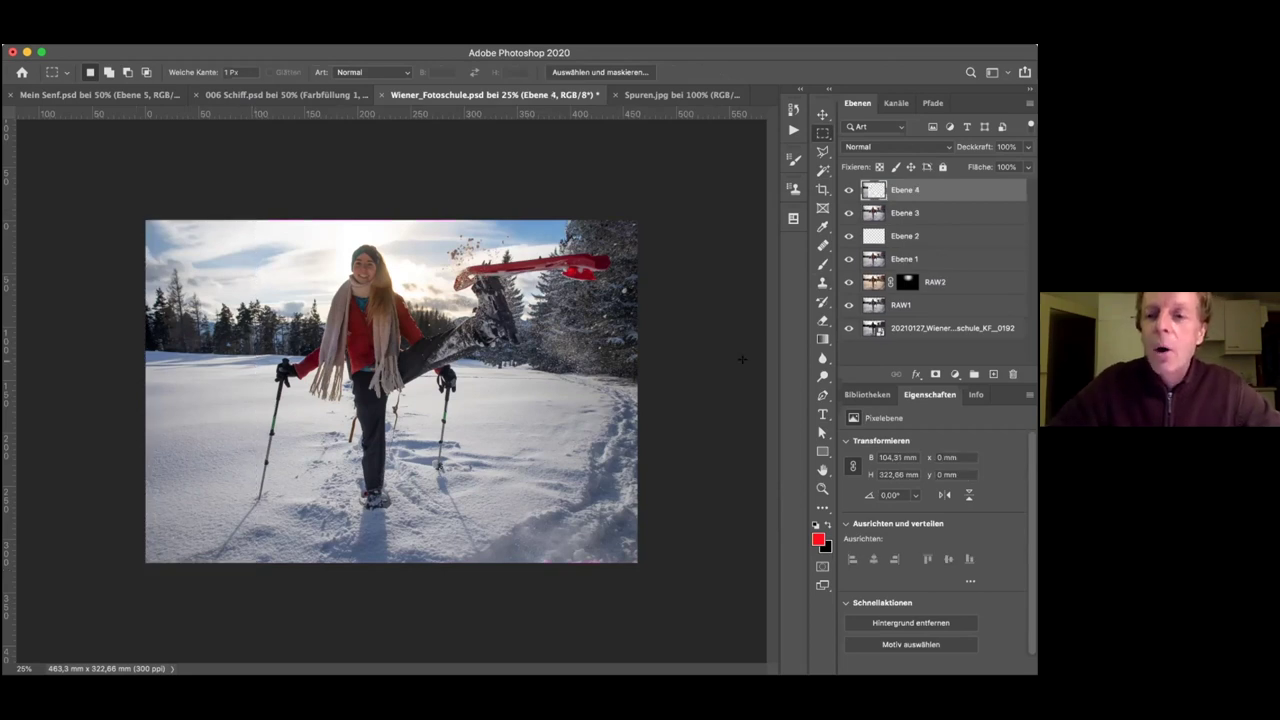
pyautogui.click(932, 215)
pyautogui.press('BackSpace')
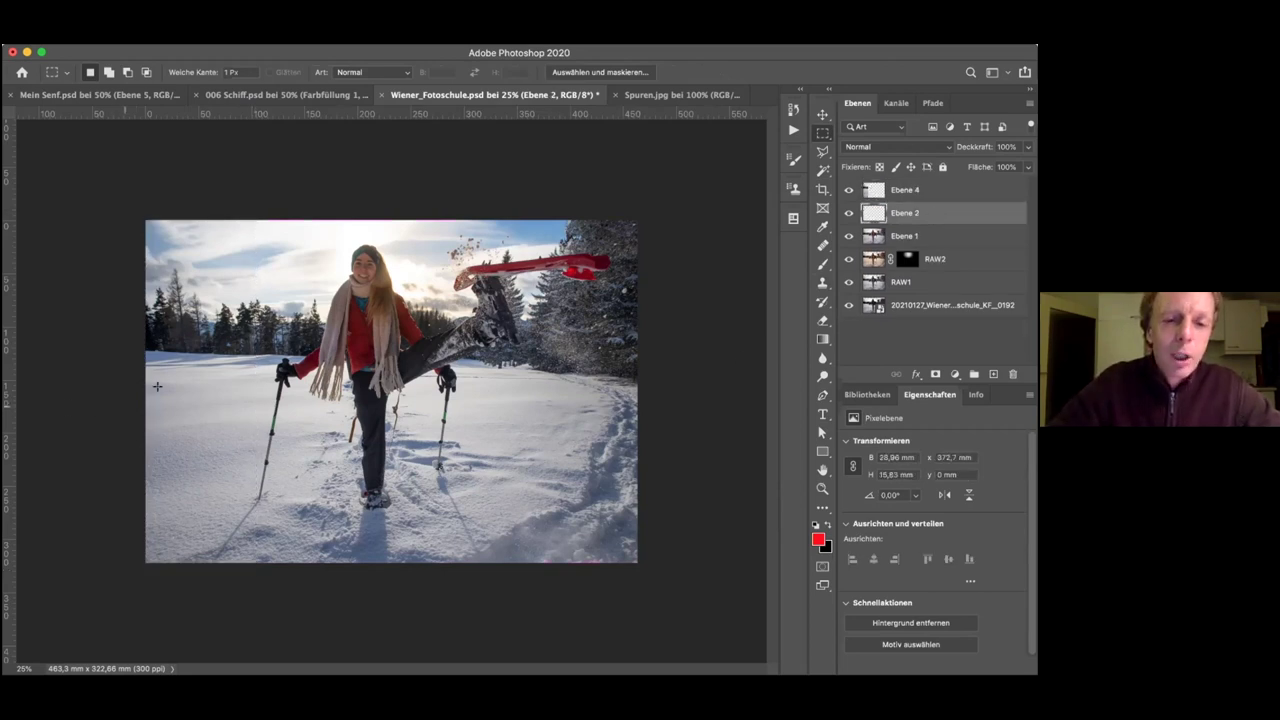
# Flip the copied strip layer horizontally
pyautogui.click(875, 189)
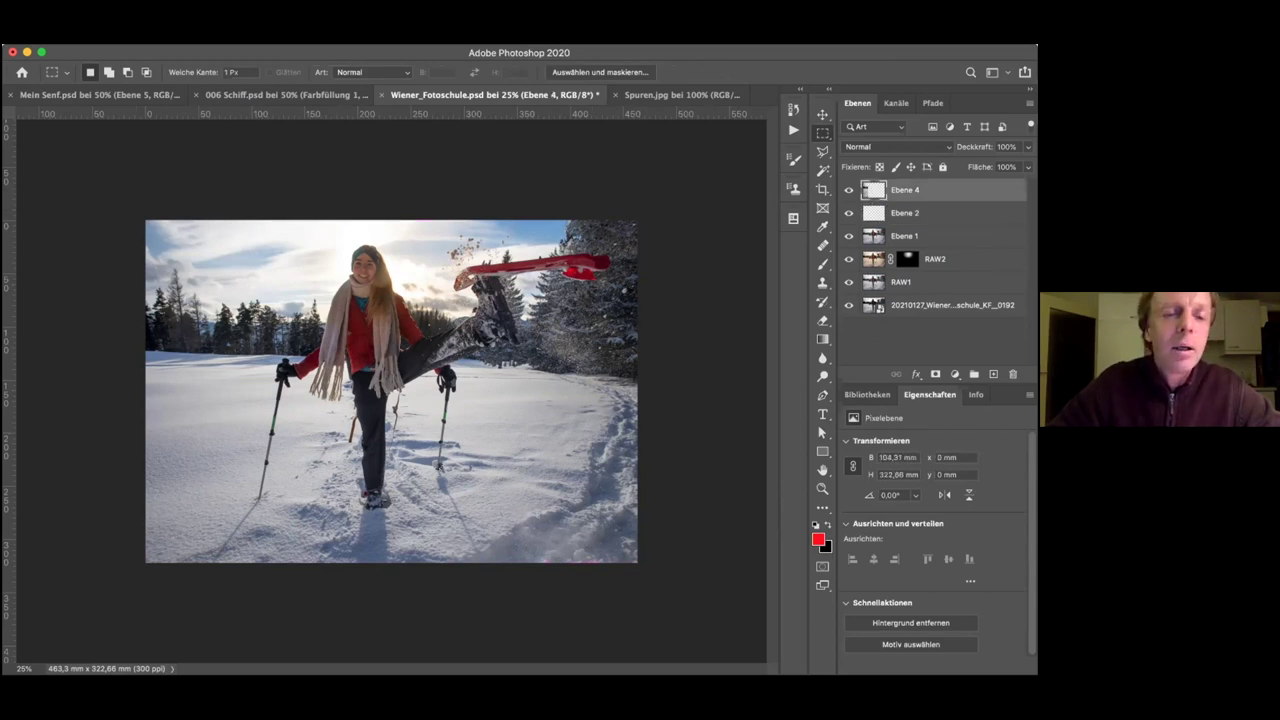
pyautogui.click(155, 40)
pyautogui.moveTo(248, 373)
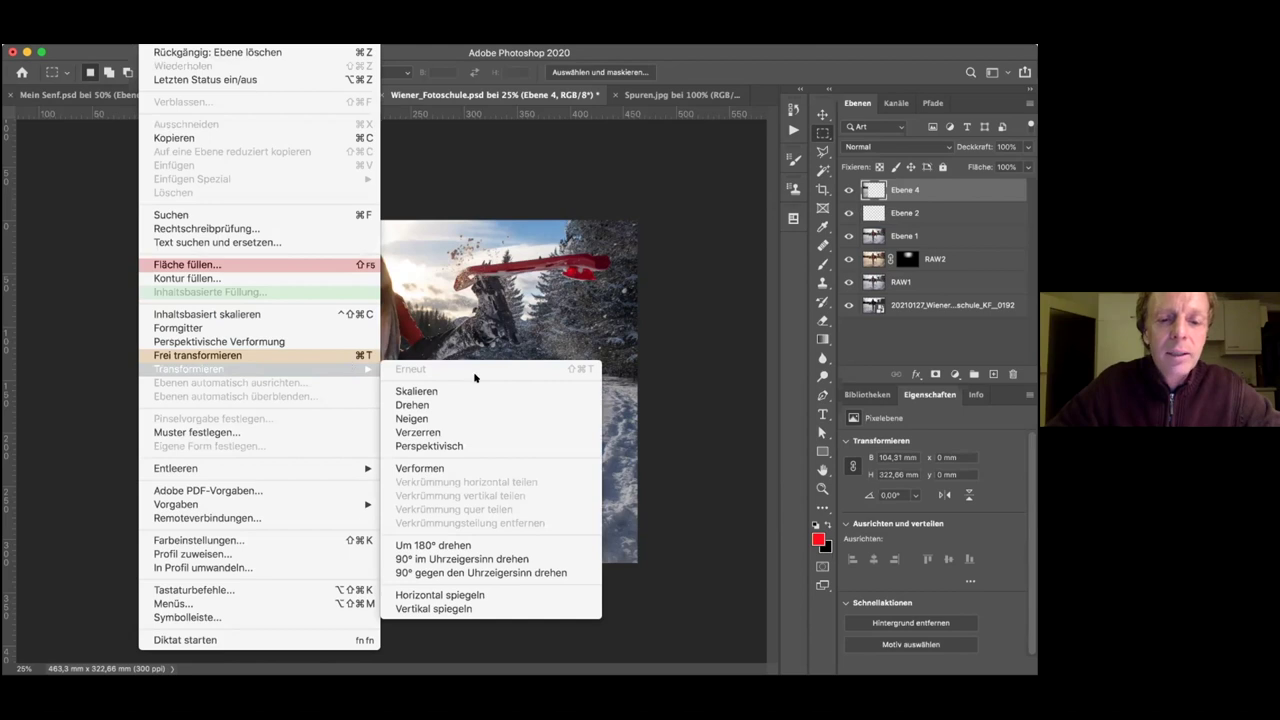
pyautogui.click(481, 595)
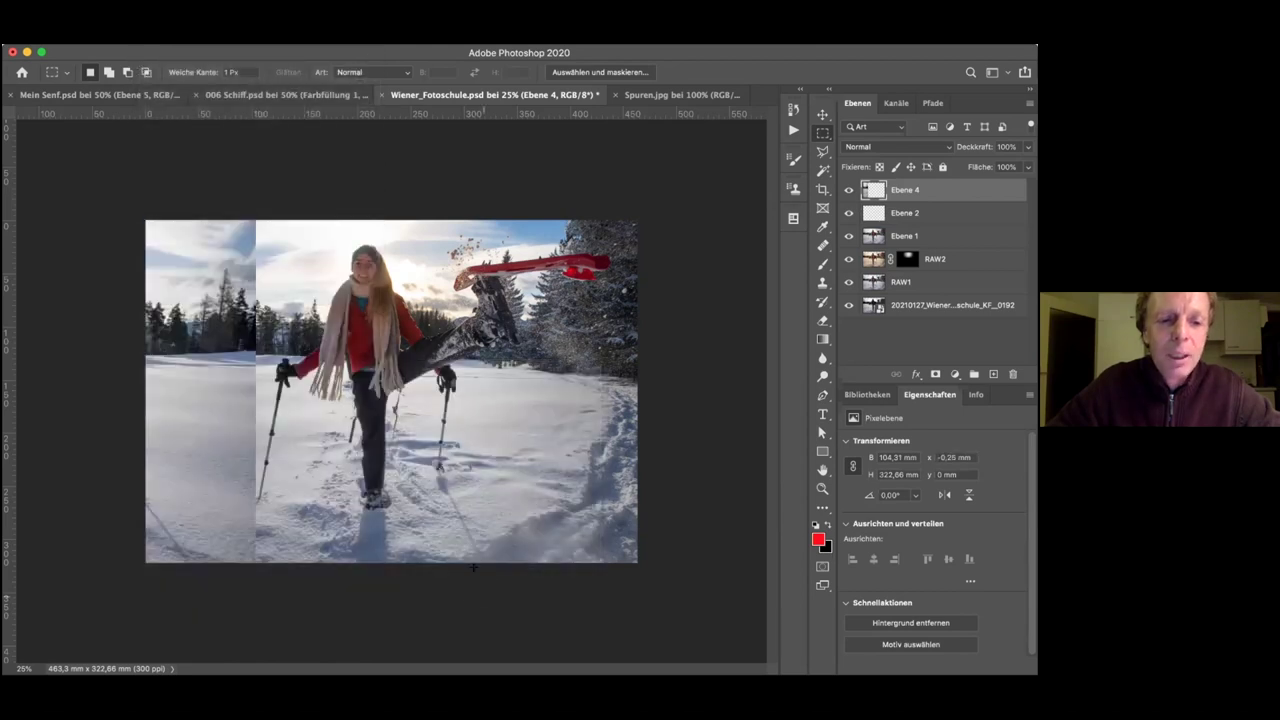
# Move the mirrored strip to the photo's right edge and widen it leftward to about 173 mm
pyautogui.click(822, 114)
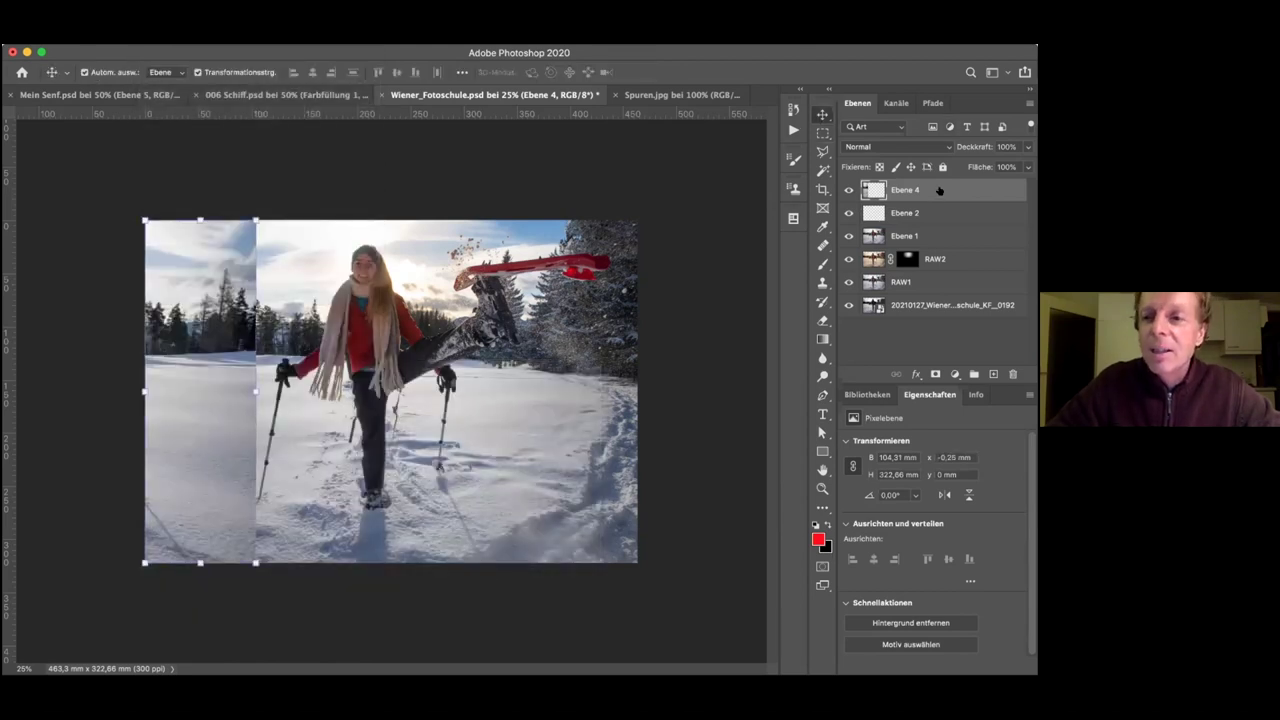
pyautogui.moveTo(182, 362); pyautogui.dragTo(570, 363)
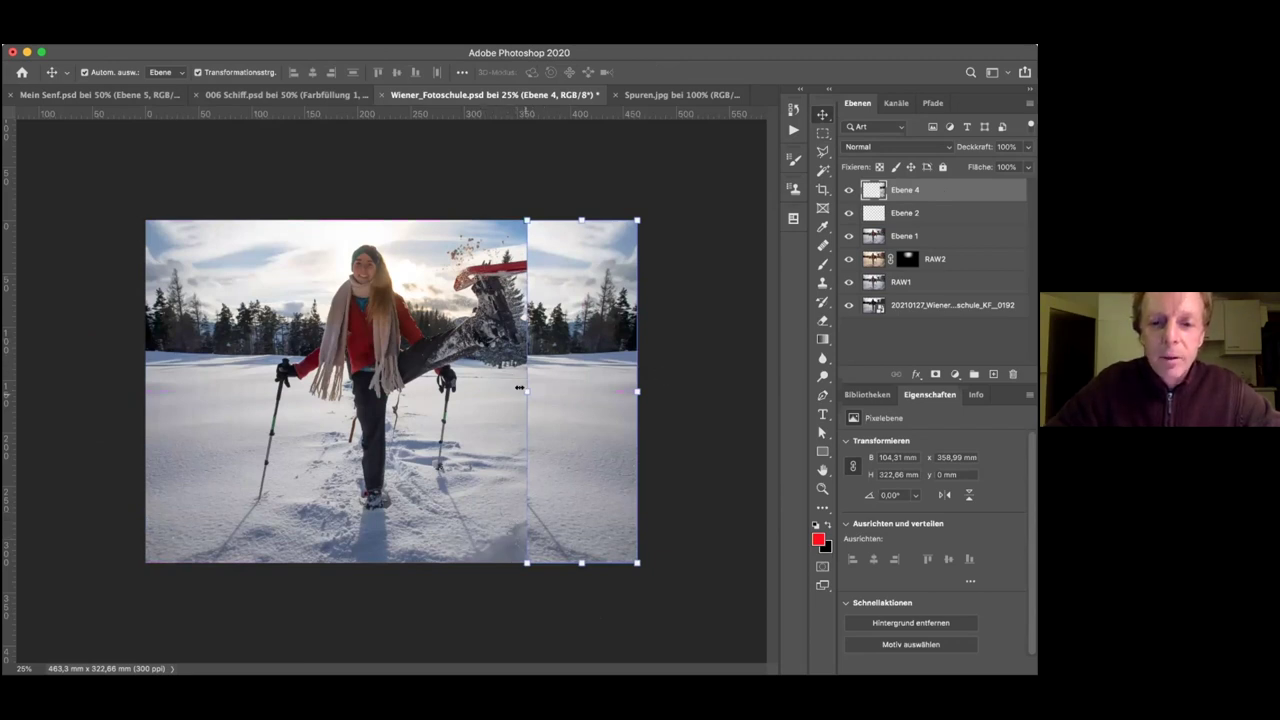
pyautogui.moveTo(519, 388); pyautogui.dragTo(448, 390)
pyautogui.press('Return')
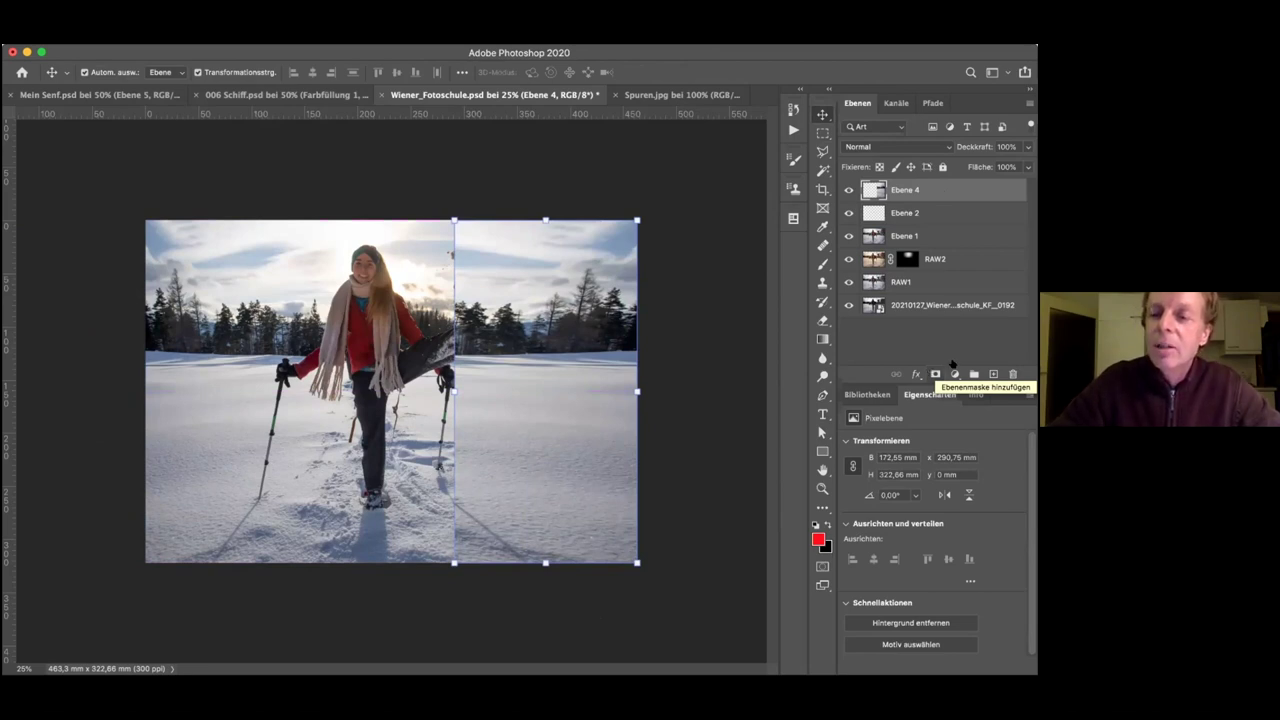
# Hide the mirrored strip with a black layer mask and prepare a white 1200 px brush at 100% opacity
pyautogui.keyDown('alt'); pyautogui.click(934, 374); pyautogui.keyUp('alt')
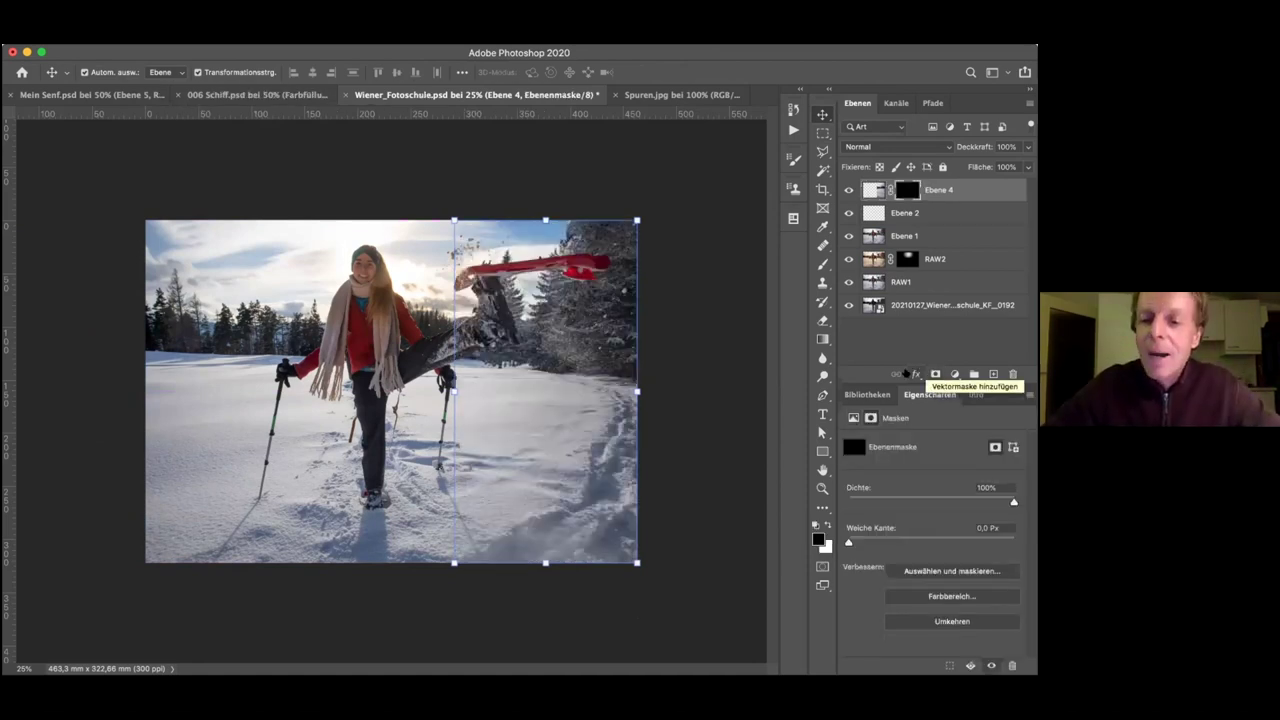
pyautogui.click(827, 524)
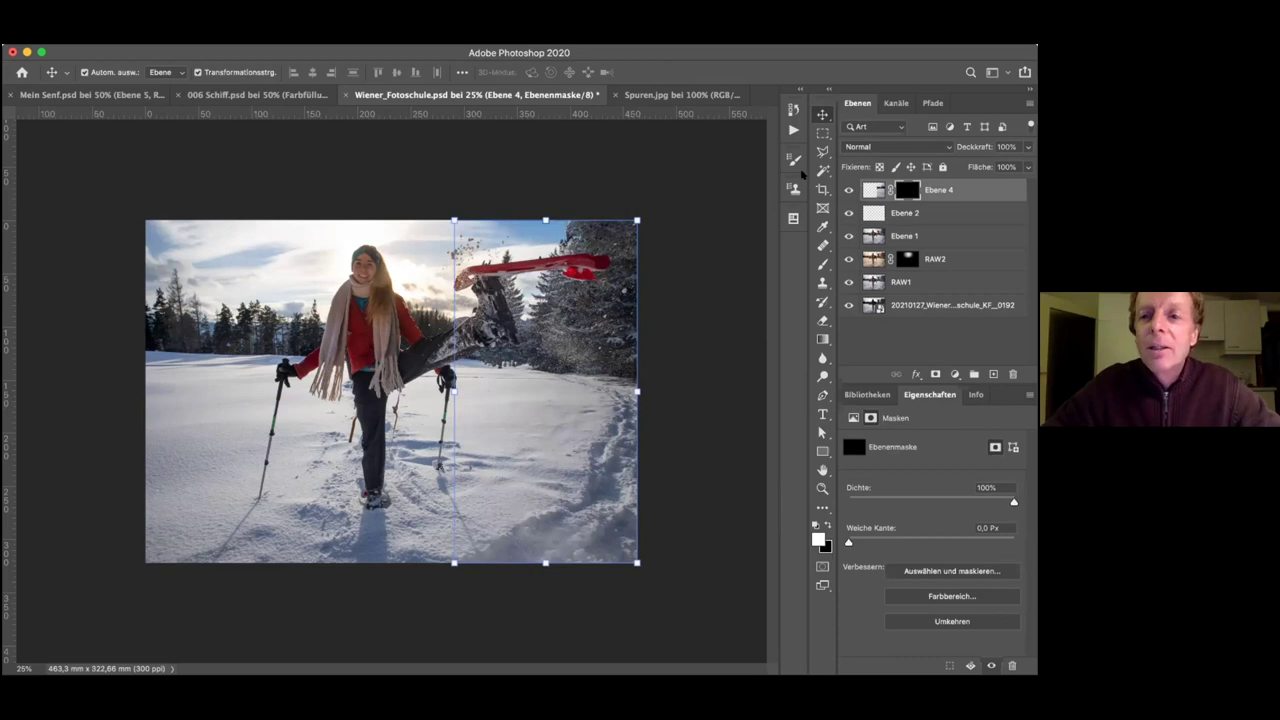
pyautogui.click(822, 263)
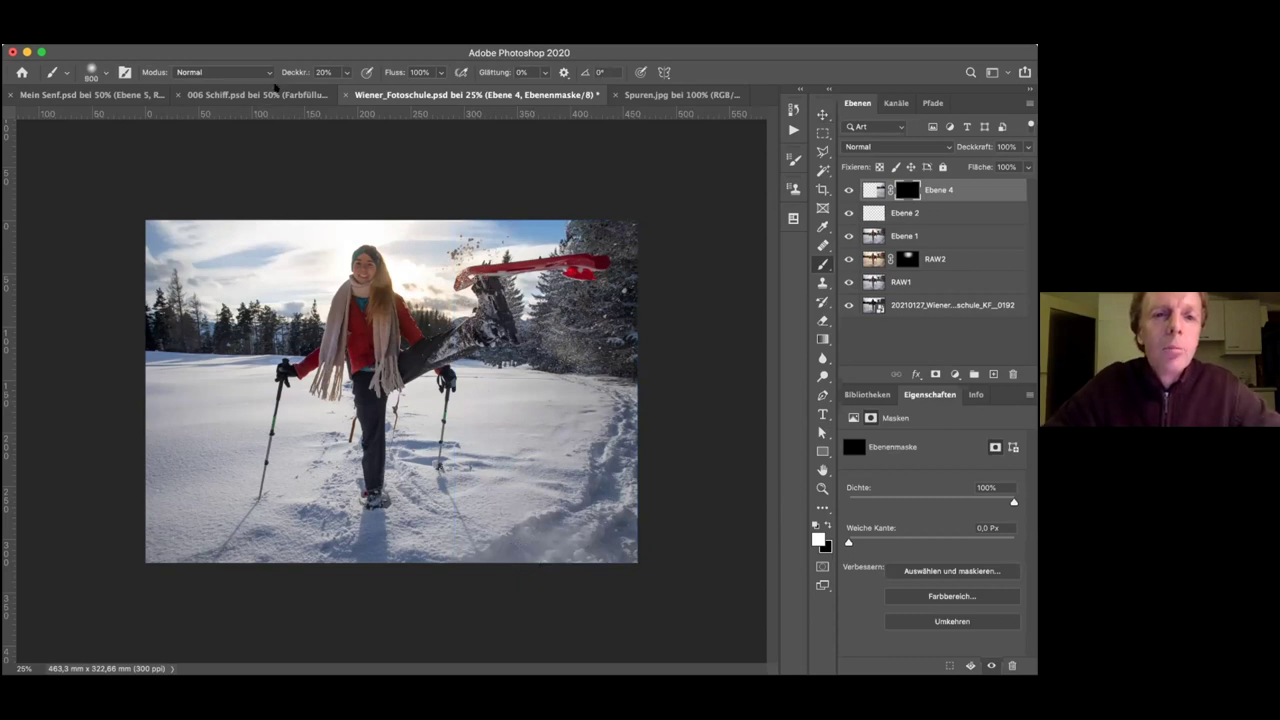
pyautogui.press('0')
pyautogui.press(']')
pyautogui.press(']')
pyautogui.press(']')
pyautogui.press('[')
pyautogui.press('[')
pyautogui.press('[')
pyautogui.press('[')
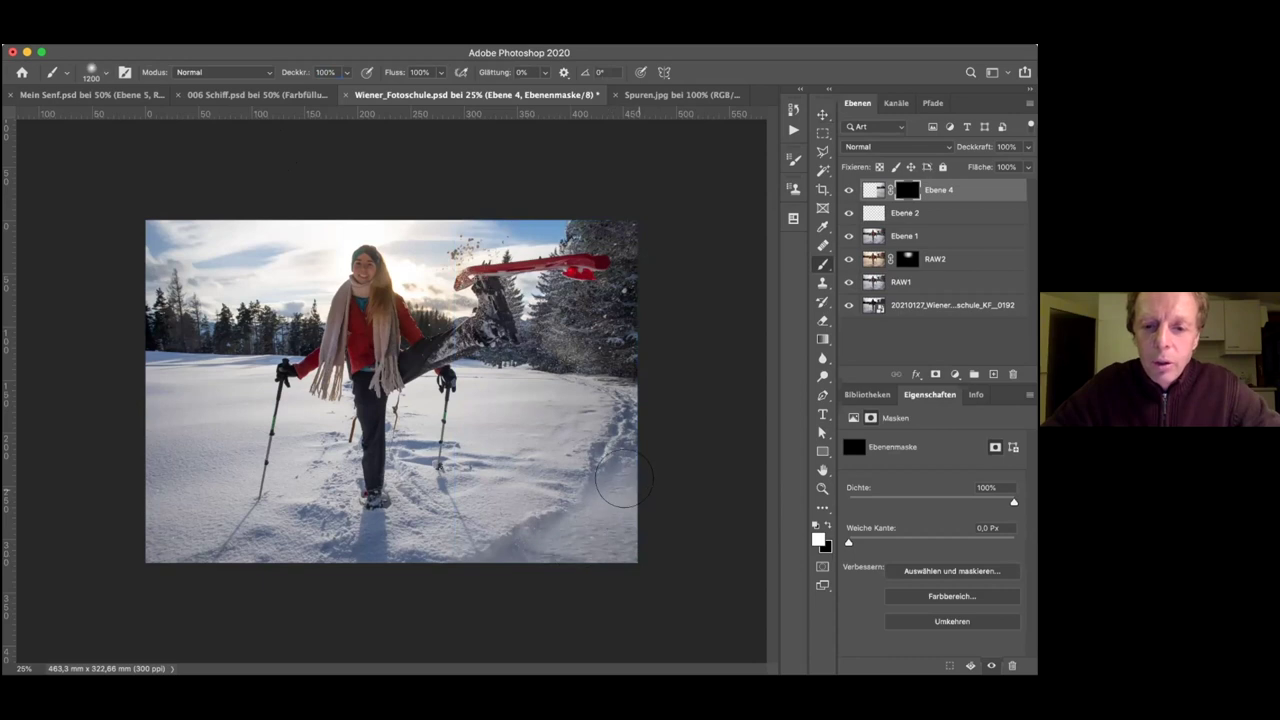
# Paint white on the strip's mask to cover the tracks in the lower-right snow with smooth snow, varying the brush between 1200 and 200 px
pyautogui.moveTo(630, 485)
pyautogui.mouseDown()
pyautogui.moveTo(623, 446)
pyautogui.moveTo(590, 464)
pyautogui.moveTo(612, 440)
pyautogui.mouseUp()
pyautogui.press('[')
pyautogui.press('[')
pyautogui.press('[')
pyautogui.press('[')
pyautogui.press('[')
pyautogui.press('[')
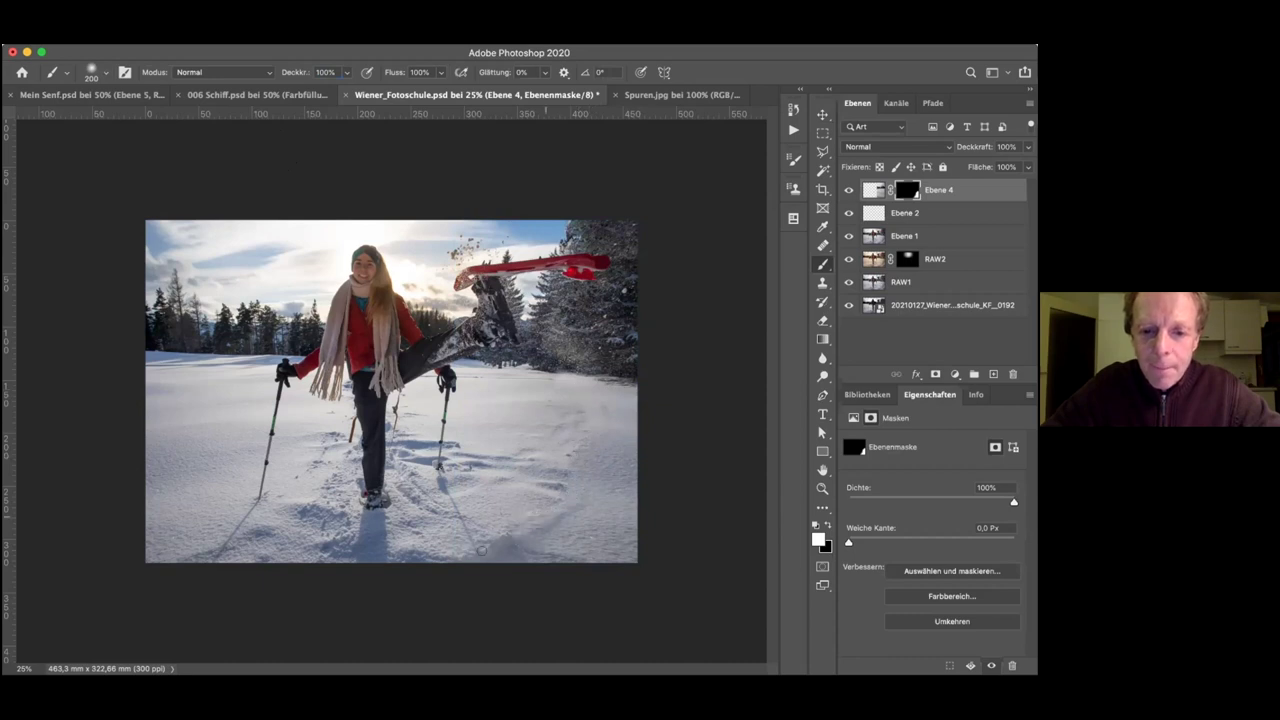
pyautogui.press(']')
pyautogui.press(']')
pyautogui.press(']')
pyautogui.press(']')
pyautogui.press(']')
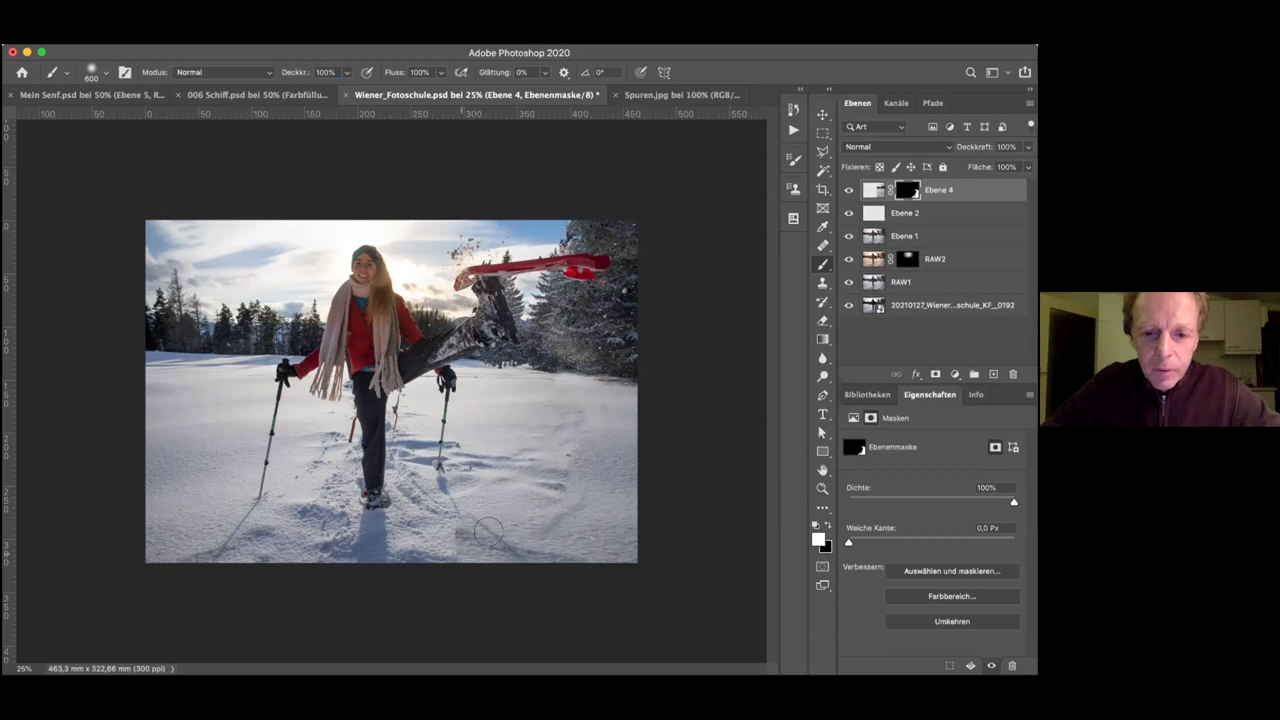
pyautogui.press('[')
pyautogui.press('[')
pyautogui.press('[')
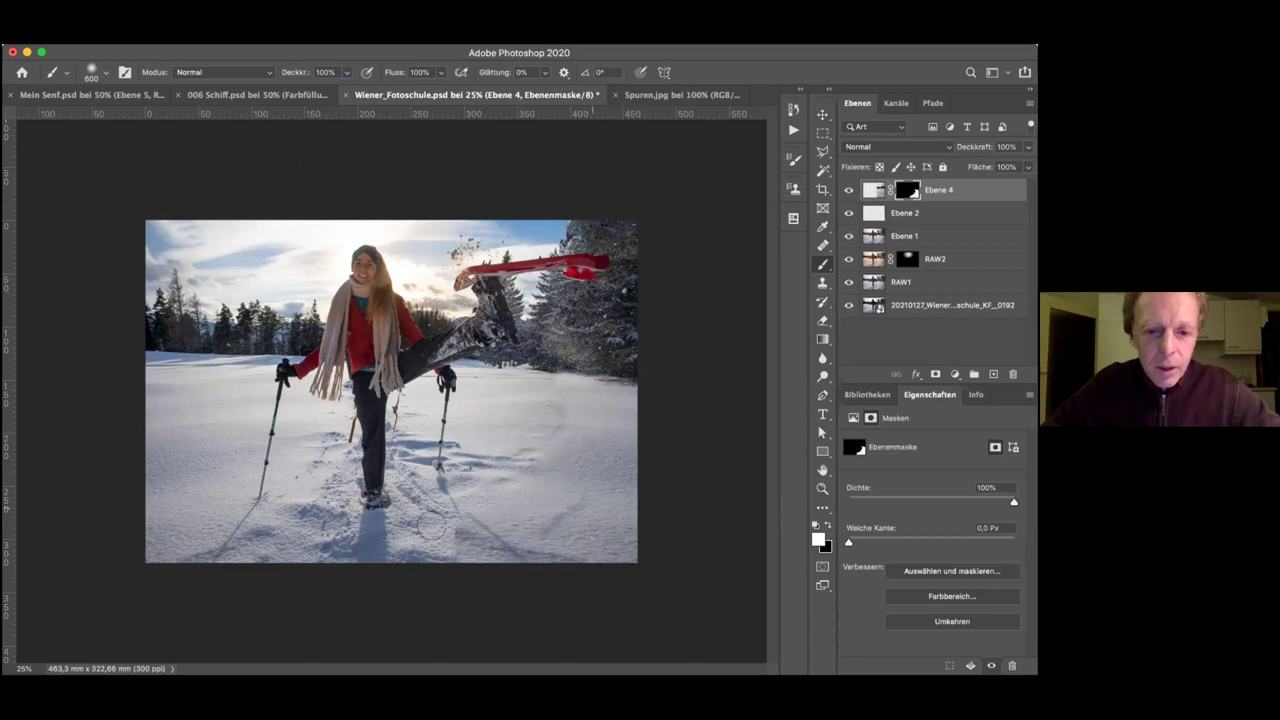
# Refine the snow mask with black around the base of the right-hand trees, reducing the brush to 150 px and its opacity to 40%
pyautogui.press('x')
pyautogui.moveTo(292, 73); pyautogui.dragTo(257, 73)
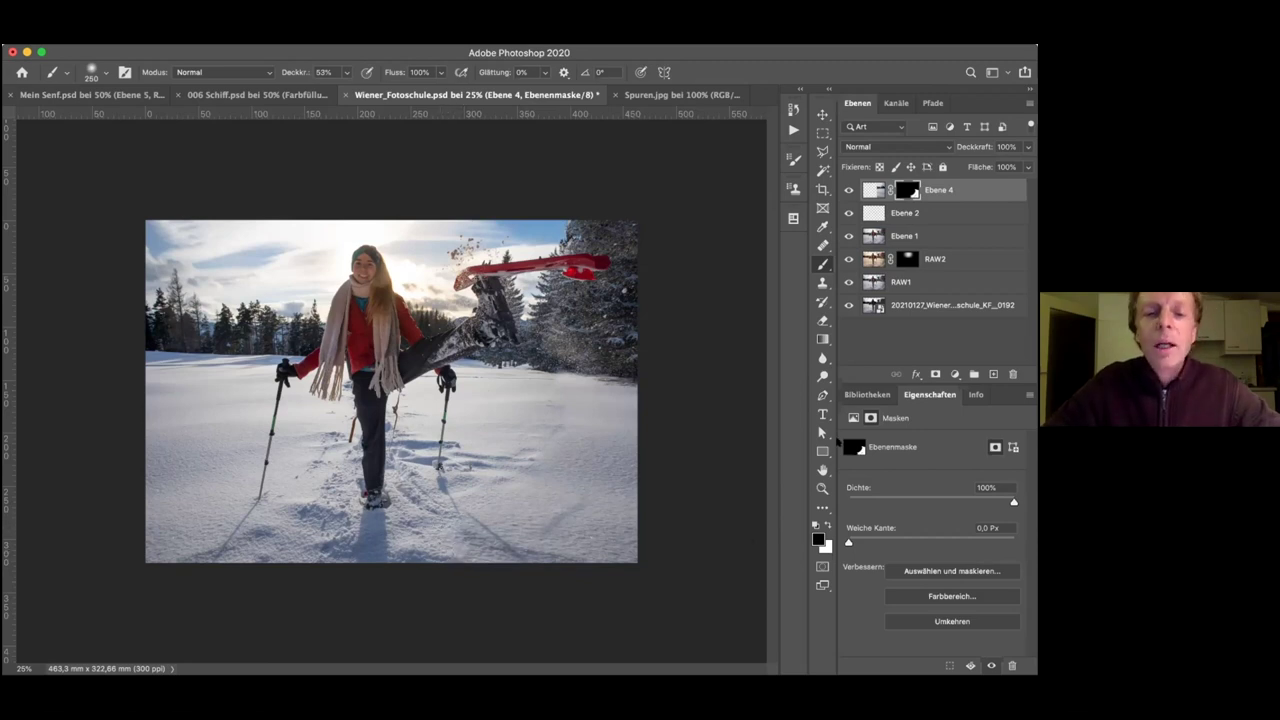
pyautogui.press('super+plus')
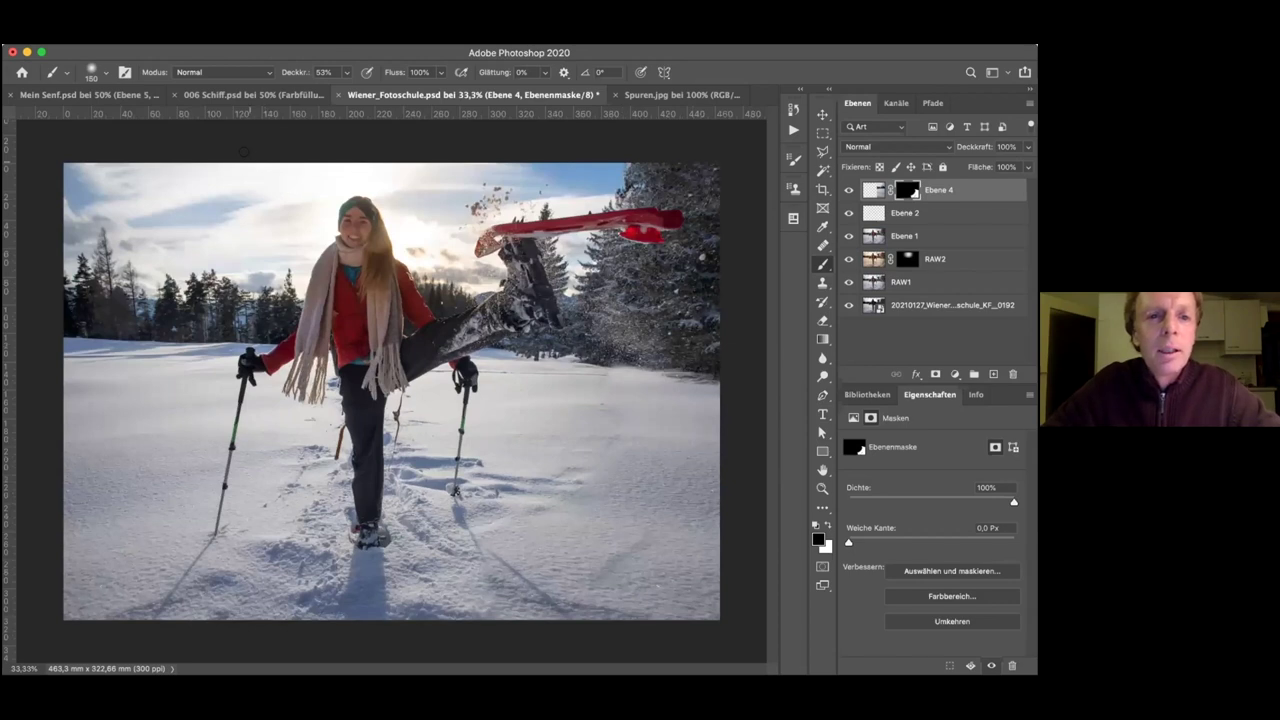
pyautogui.moveTo(286, 72); pyautogui.dragTo(777, 173)
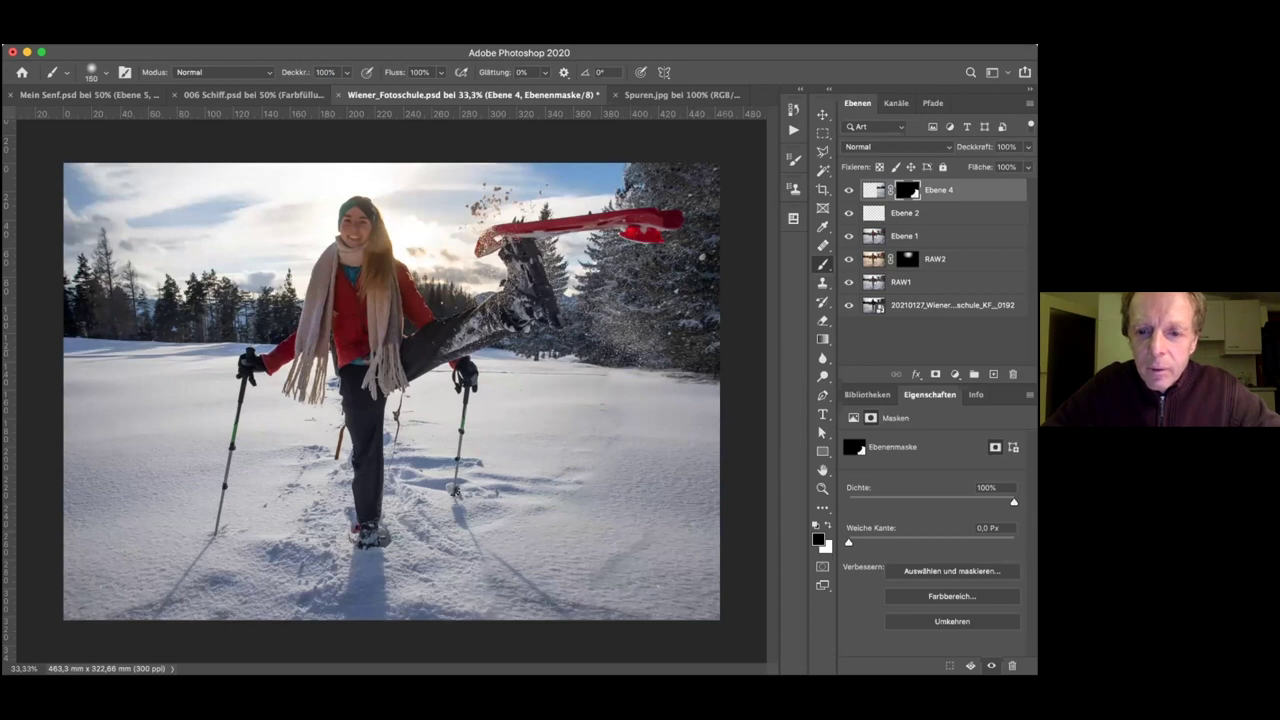
pyautogui.moveTo(296, 73); pyautogui.dragTo(228, 72)
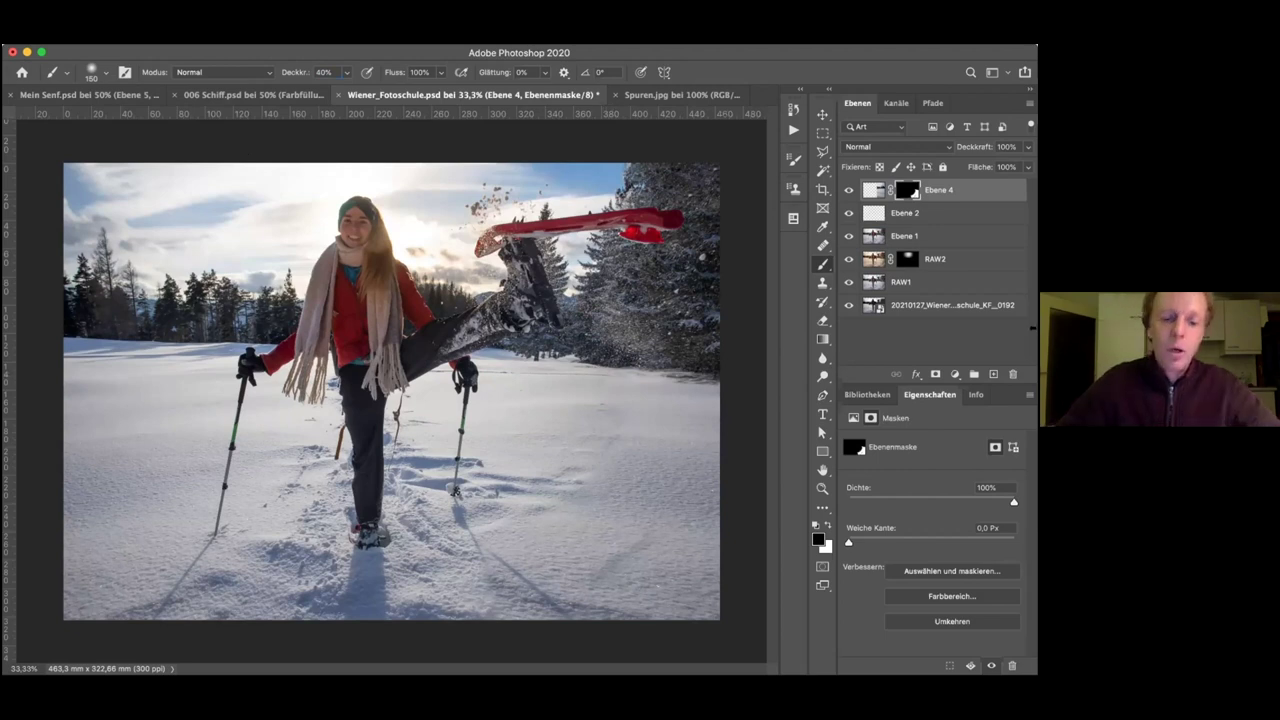
pyautogui.press('super+minus')
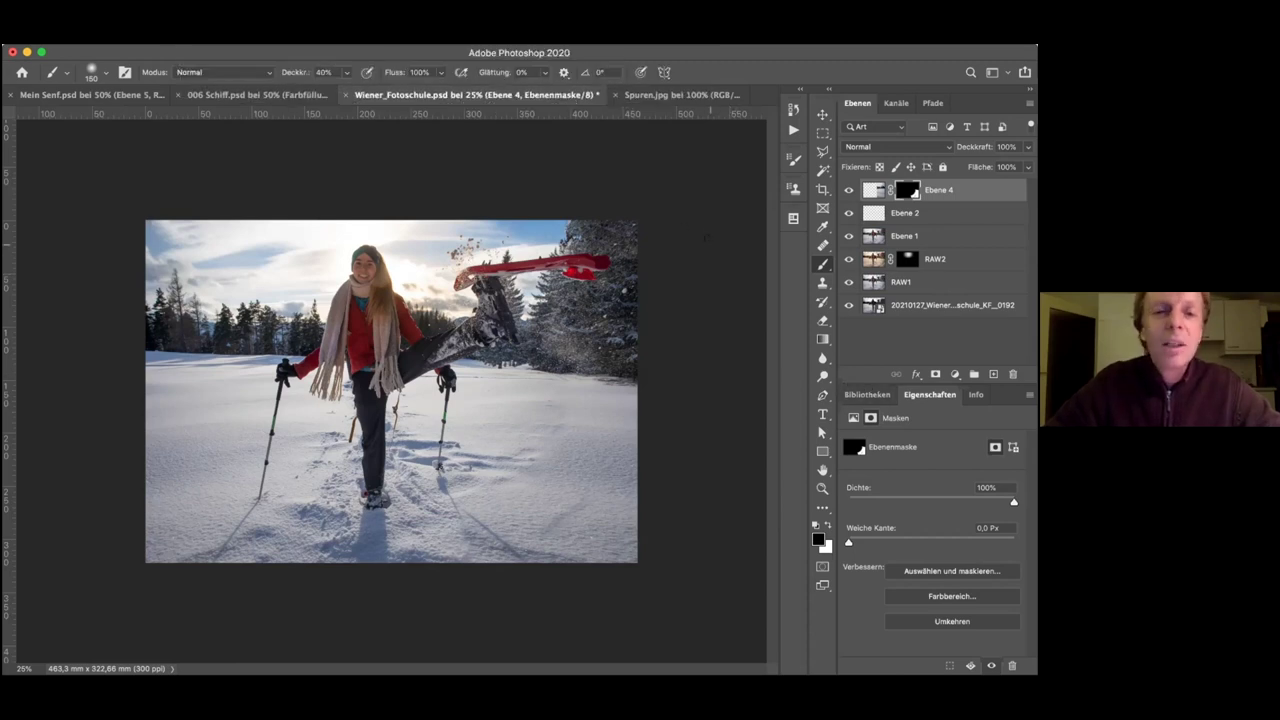
# Bring the footprint image from Spuren.jpg into Wiener_Fotoschule.psd as a new top layer using the Move tool
pyautogui.click(697, 94)
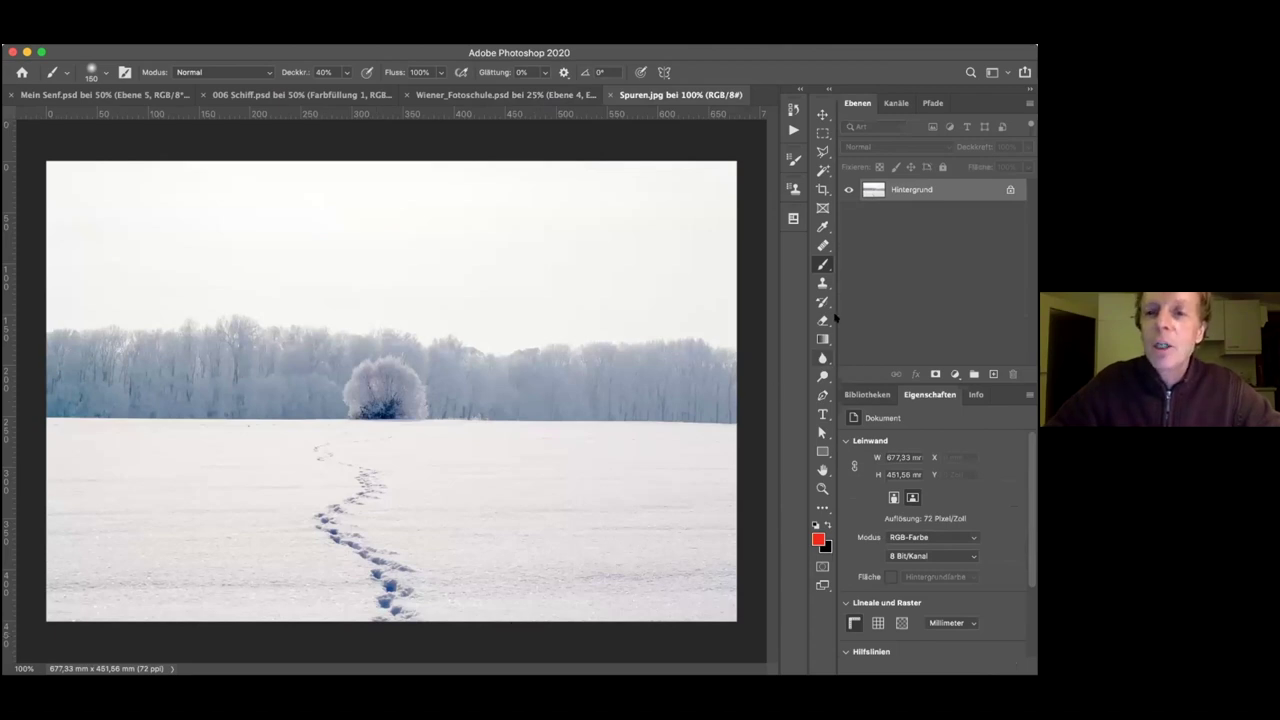
pyautogui.click(822, 114)
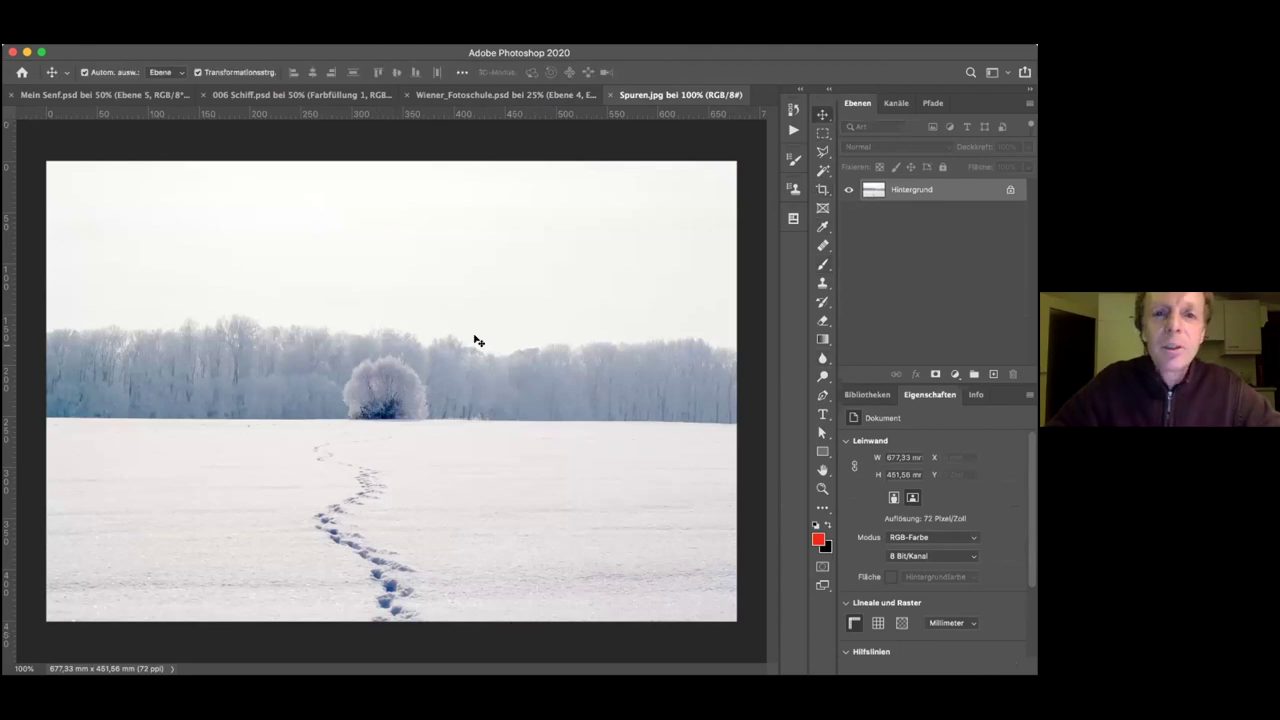
pyautogui.moveTo(475, 260); pyautogui.dragTo(78, 267)
# Scale the footprint layer to about 291%, shift it over the upper part of the photo, and lower its opacity to 54%
pyautogui.press('super+t')
pyautogui.moveTo(372, 464); pyautogui.dragTo(580, 600)
pyautogui.moveTo(428, 297); pyautogui.dragTo(464, 258)
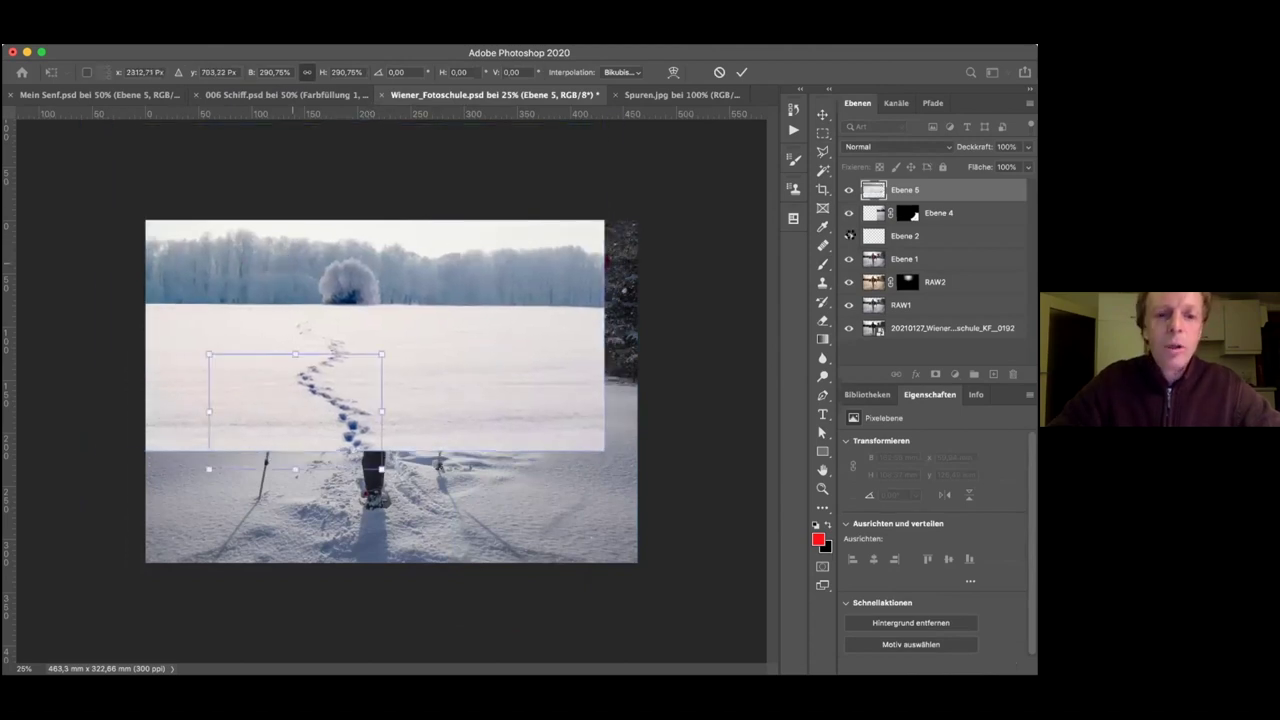
pyautogui.press('Return')
pyautogui.moveTo(974, 148); pyautogui.dragTo(944, 147)
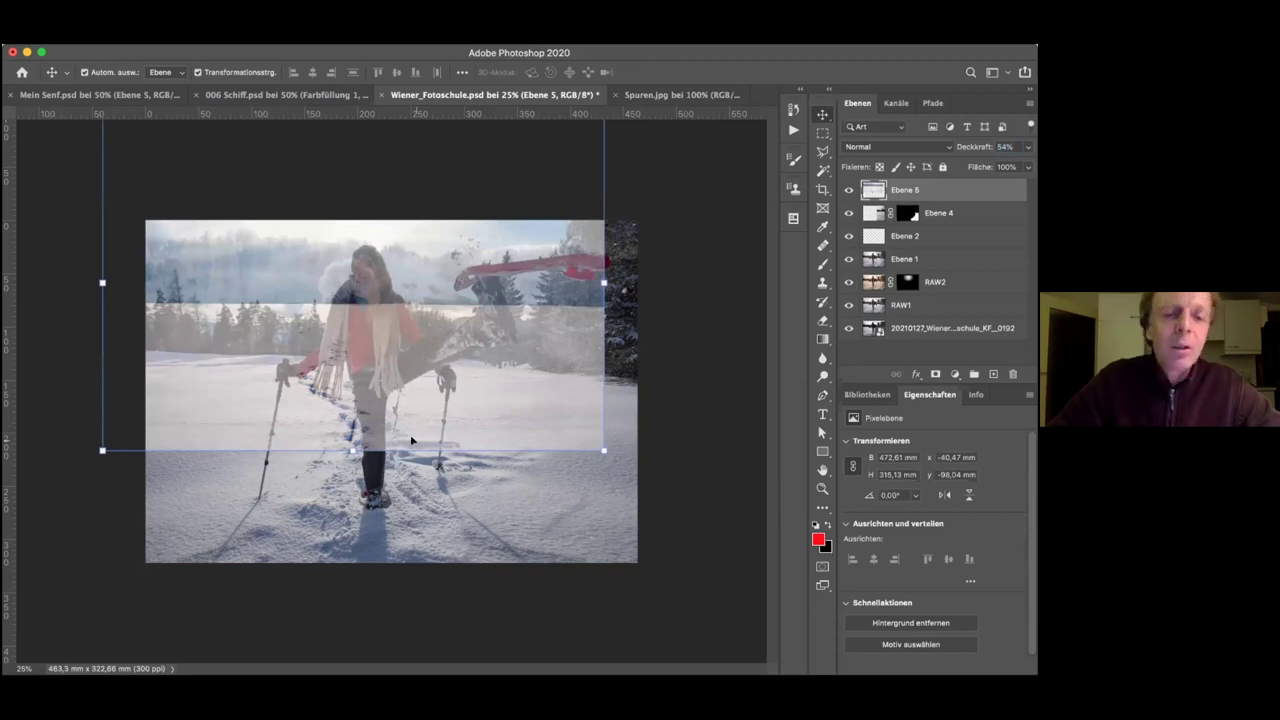
# Distort the footprint layer by shifting both upper corners far to the left, slanting it about 49° horizontally while keeping its lower edge in place
pyautogui.press('super+minus')
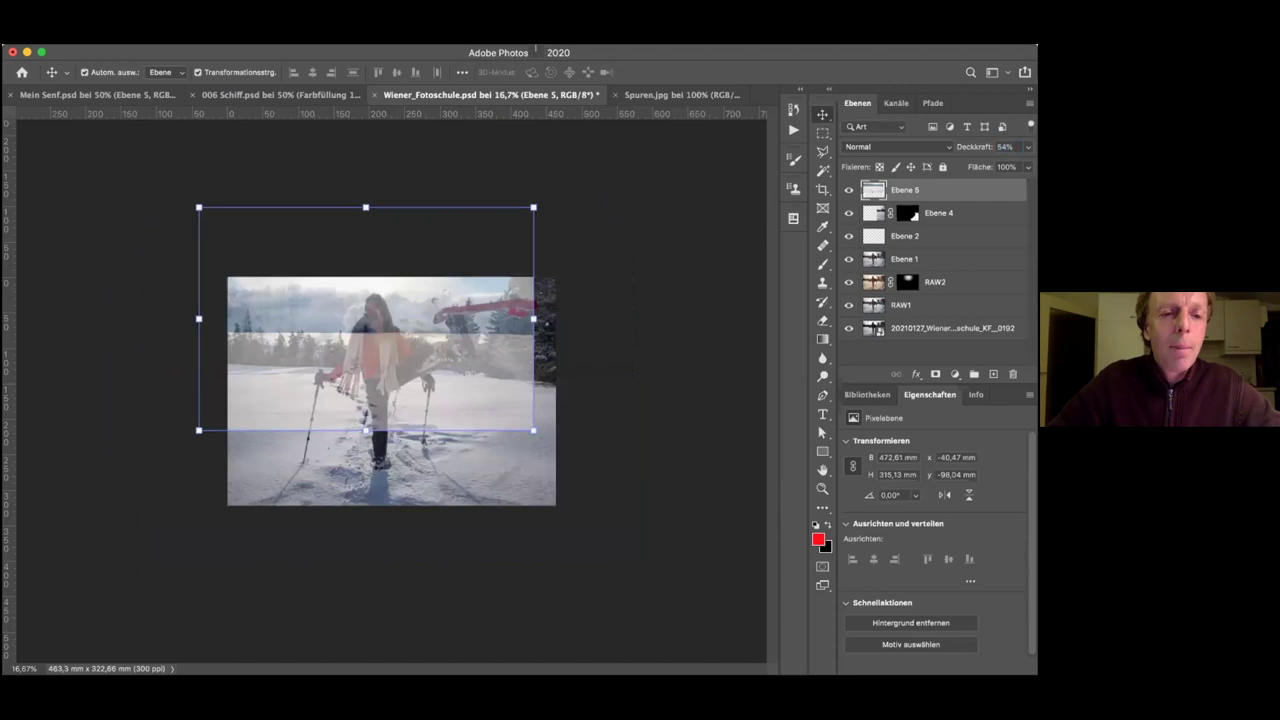
pyautogui.click(165, 36)
pyautogui.moveTo(365, 365)
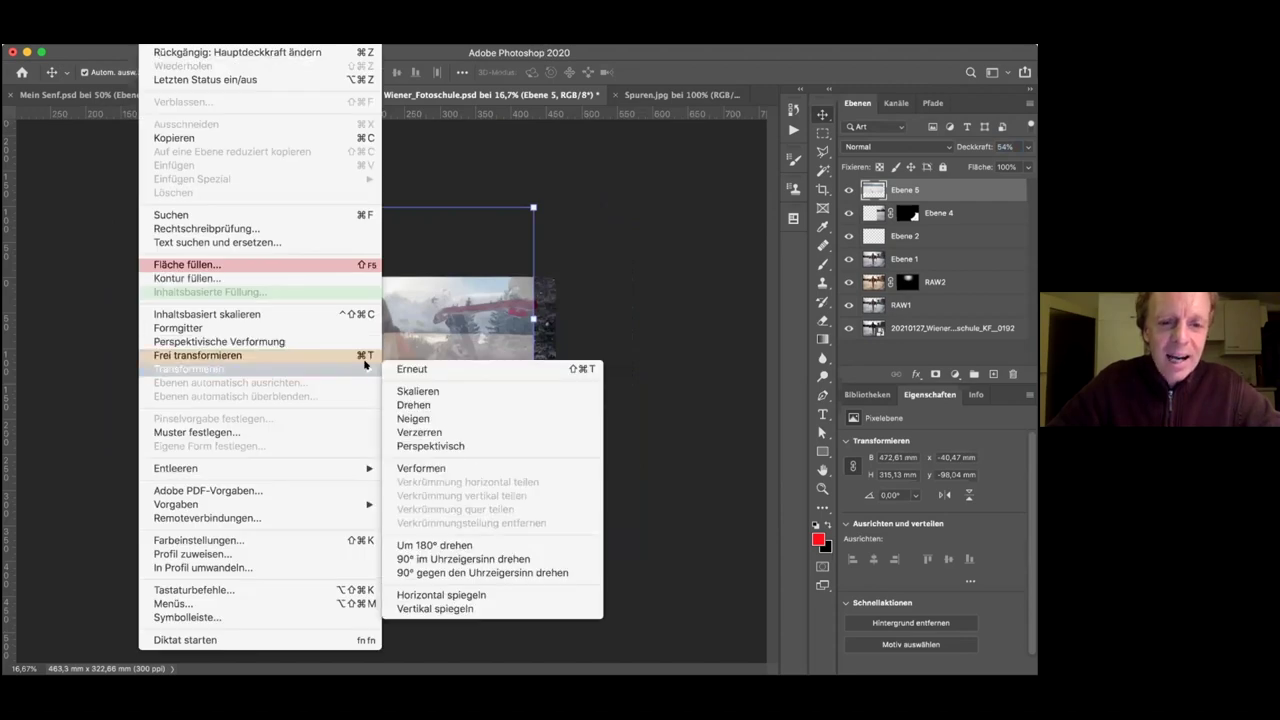
pyautogui.click(460, 430)
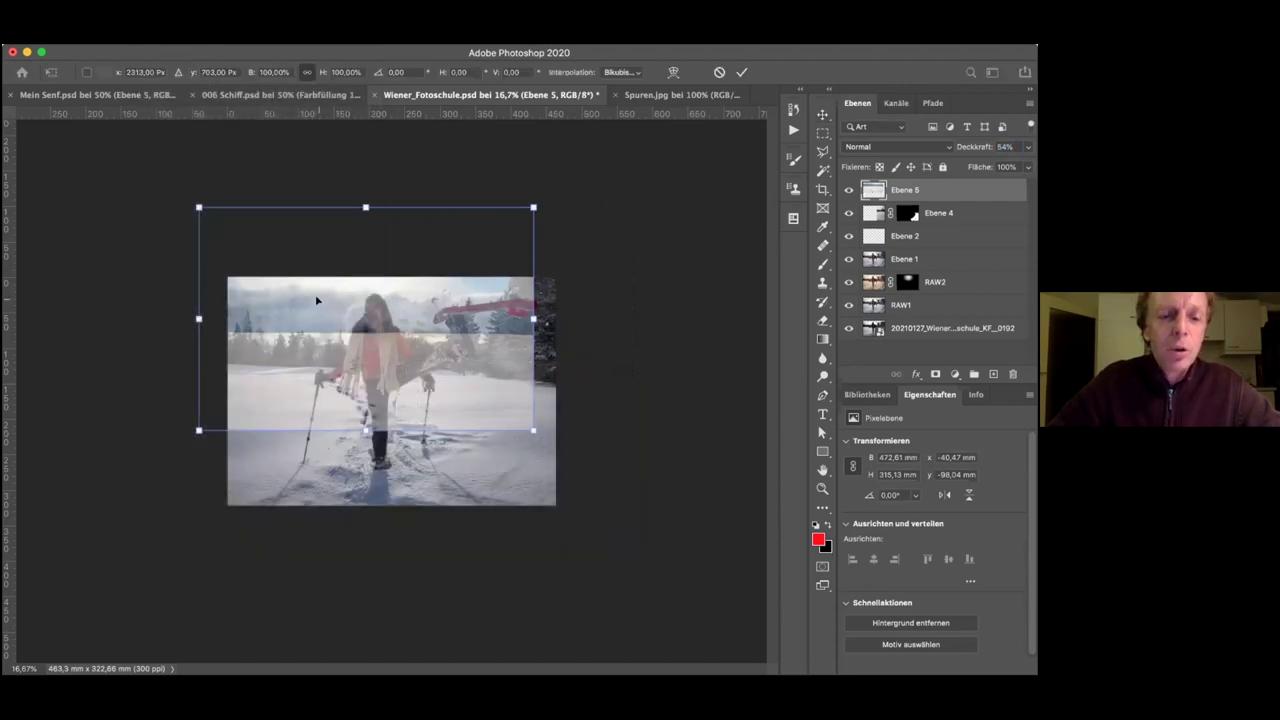
pyautogui.press('super+minus')
pyautogui.moveTo(247, 252); pyautogui.dragTo(115, 221)
pyautogui.moveTo(495, 250); pyautogui.dragTo(344, 255)
pyautogui.moveTo(115, 221); pyautogui.dragTo(50, 245)
pyautogui.moveTo(333, 255); pyautogui.dragTo(298, 247)
pyautogui.moveTo(50, 245); pyautogui.dragTo(50, 267)
pyautogui.moveTo(406, 420)
pyautogui.mouseDown()
pyautogui.moveTo(408, 404)
pyautogui.moveTo(422, 416)
pyautogui.mouseUp()
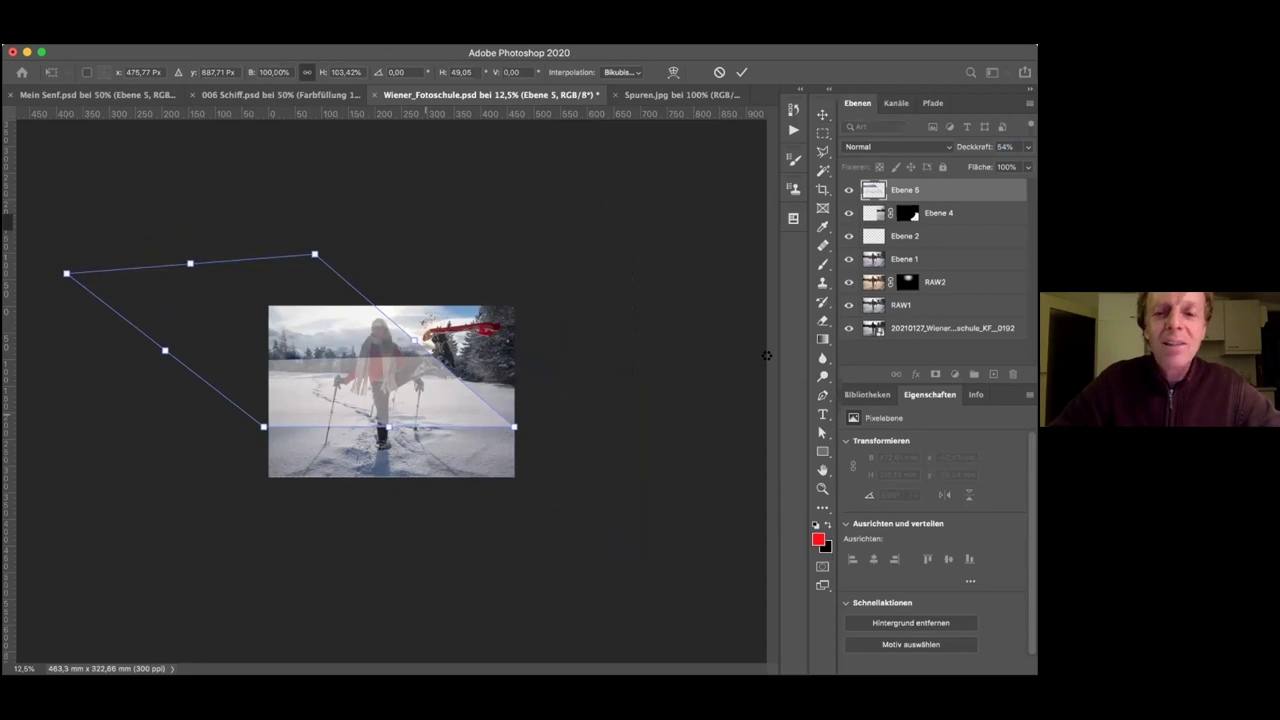
pyautogui.press('Return')
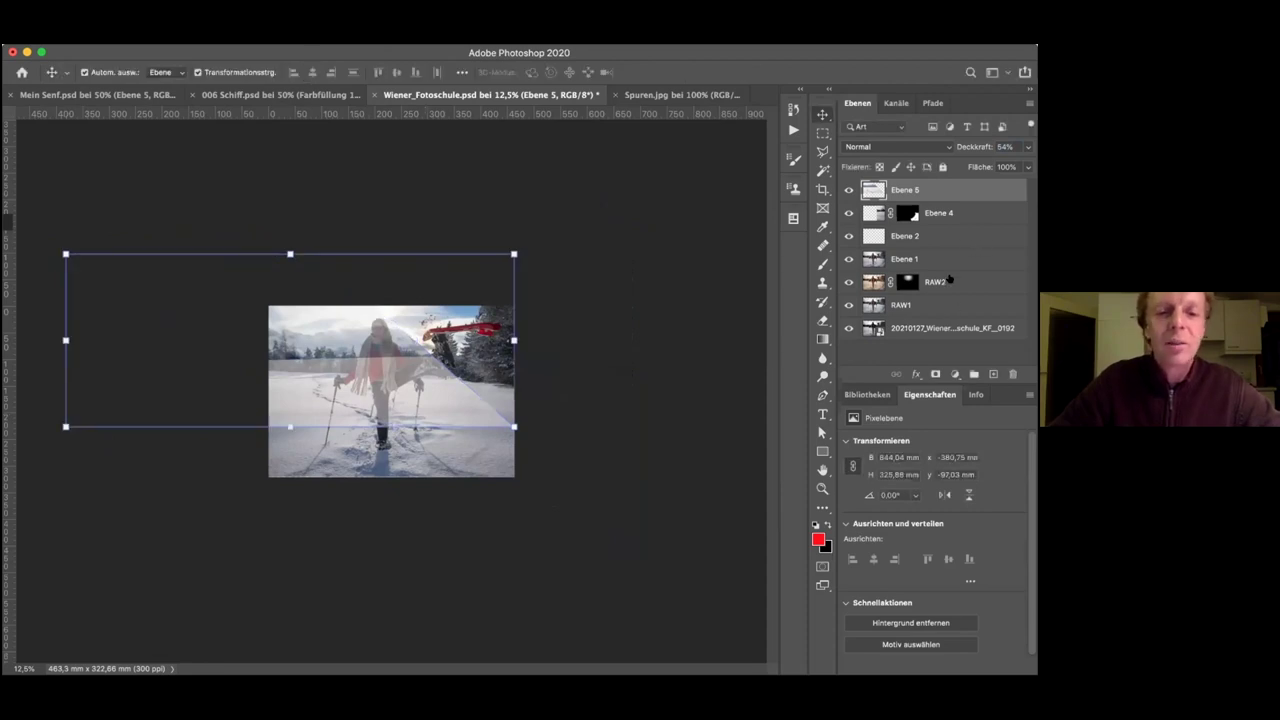
# Set the footprint layer's opacity to 100% and its blend mode to Abdunkeln, then compare the photo with and without the layer
pyautogui.moveTo(965, 147); pyautogui.dragTo(1030, 146)
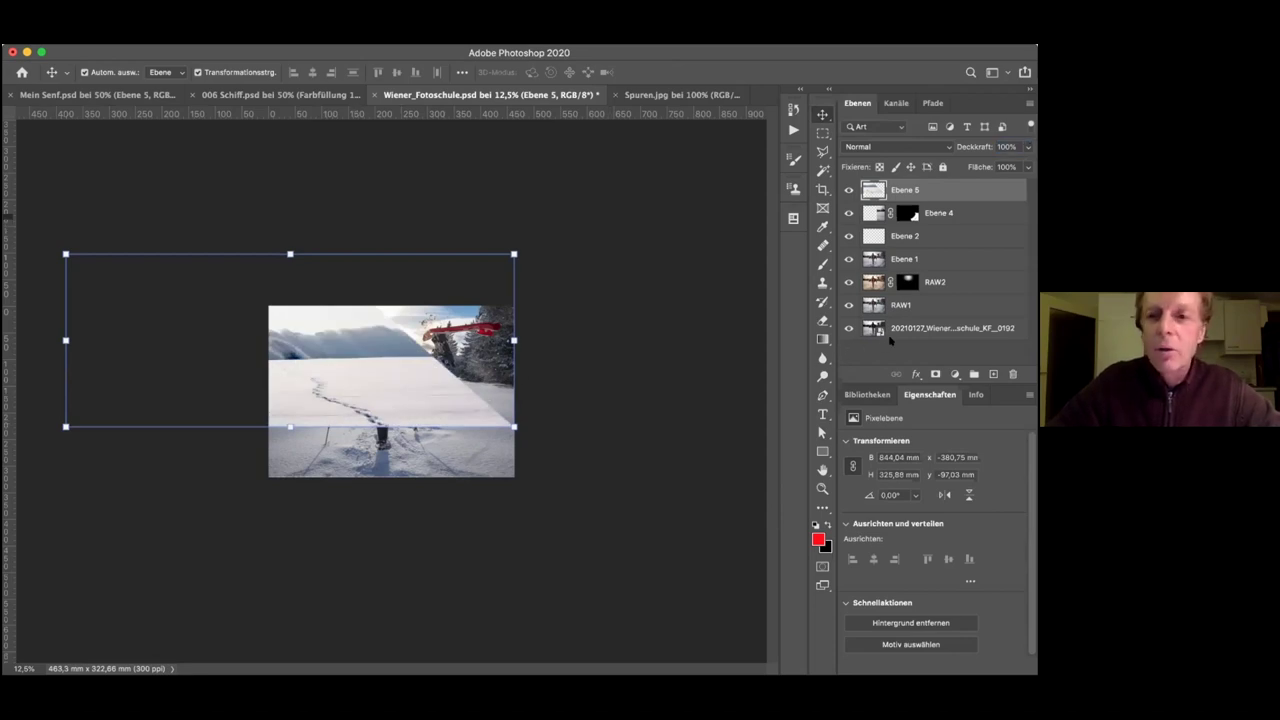
pyautogui.click(947, 146)
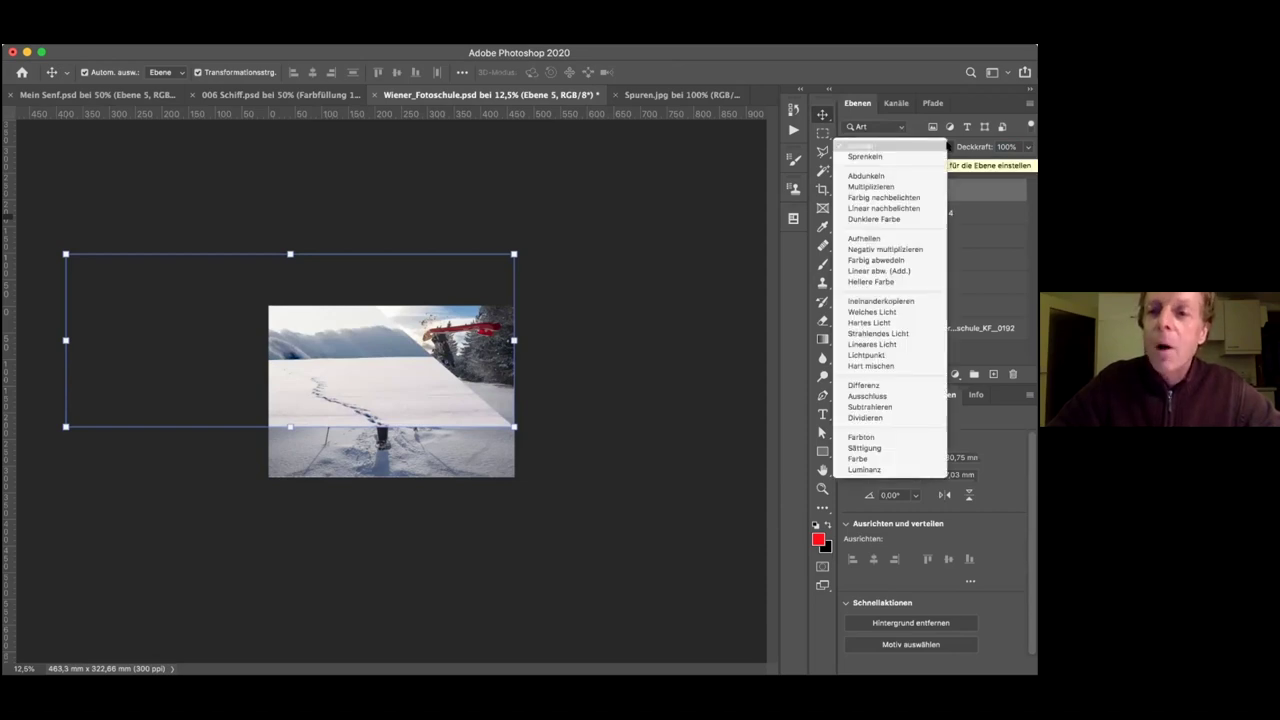
pyautogui.click(904, 176)
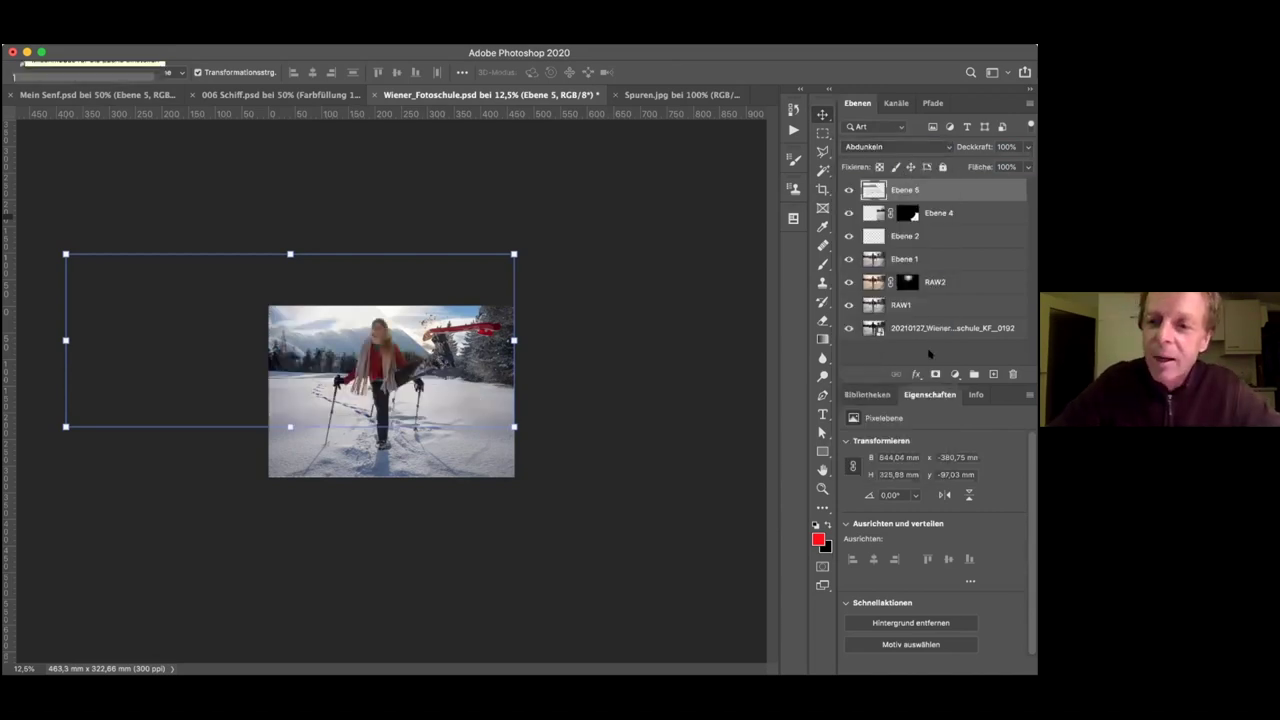
pyautogui.click(849, 190)
pyautogui.click(849, 190)
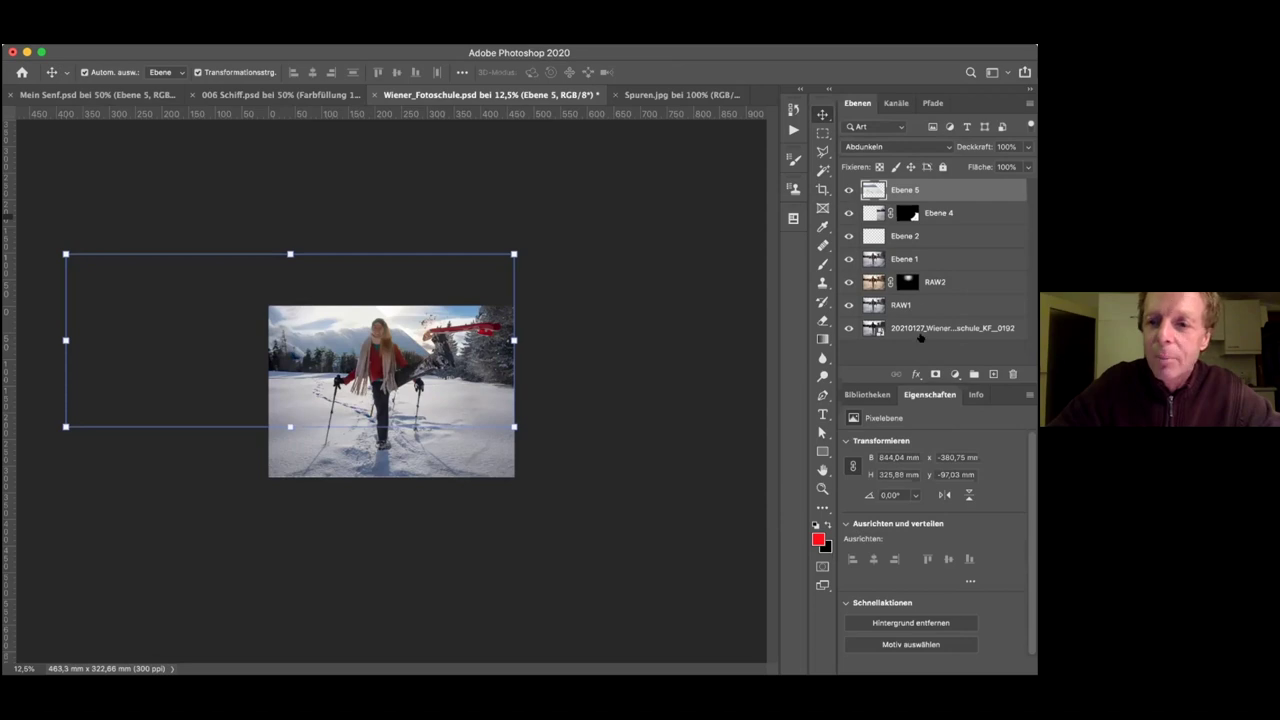
# Add a black layer mask to the footprint layer to hide all of it
pyautogui.click(934, 373)
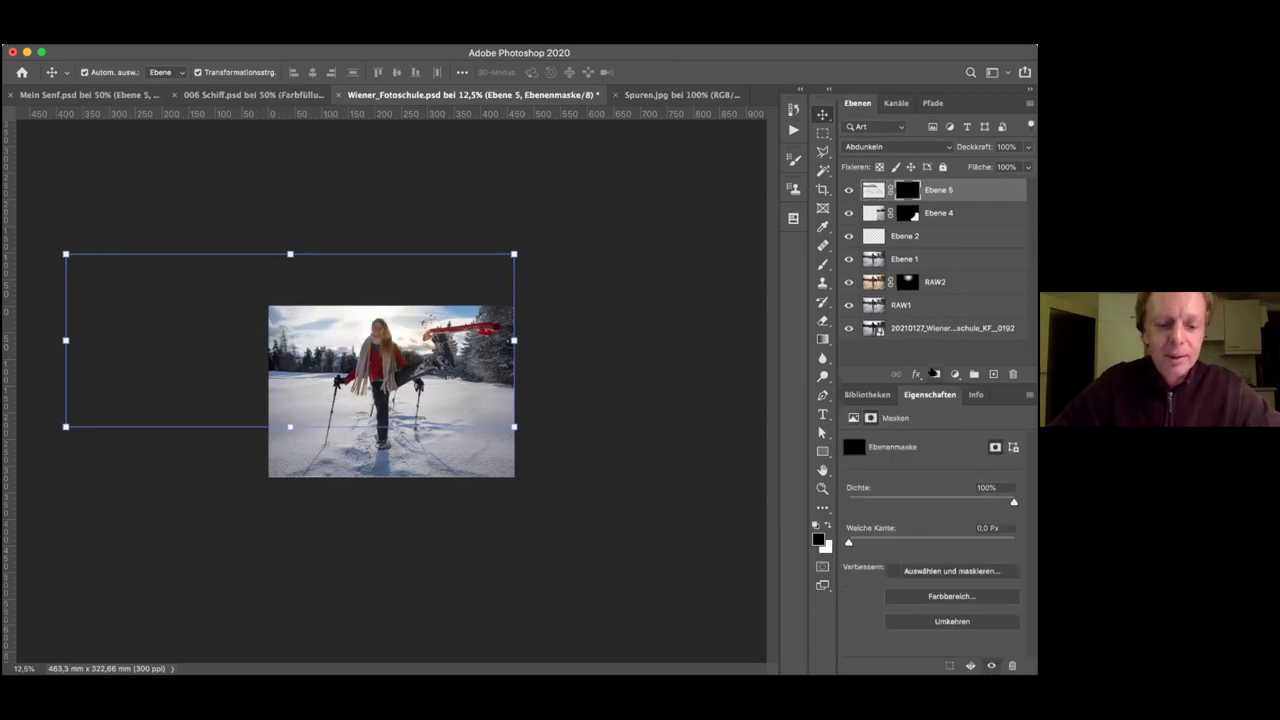
pyautogui.press('super+plus')
pyautogui.press('super+plus')
pyautogui.press('super+plus')
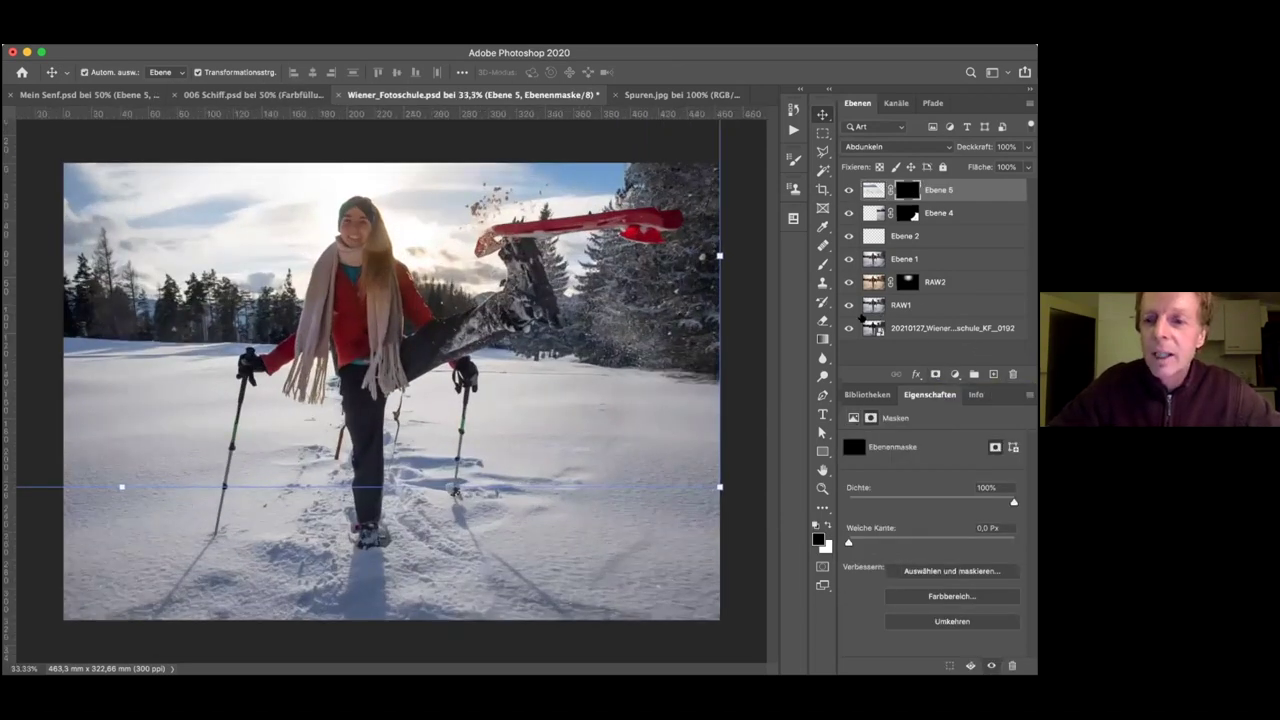
# Paint white on the footprint layer's mask with a 600 px brush at 100% opacity, revealing the trail from the standing leg to the upper-left snow
pyautogui.click(823, 263)
pyautogui.click(827, 525)
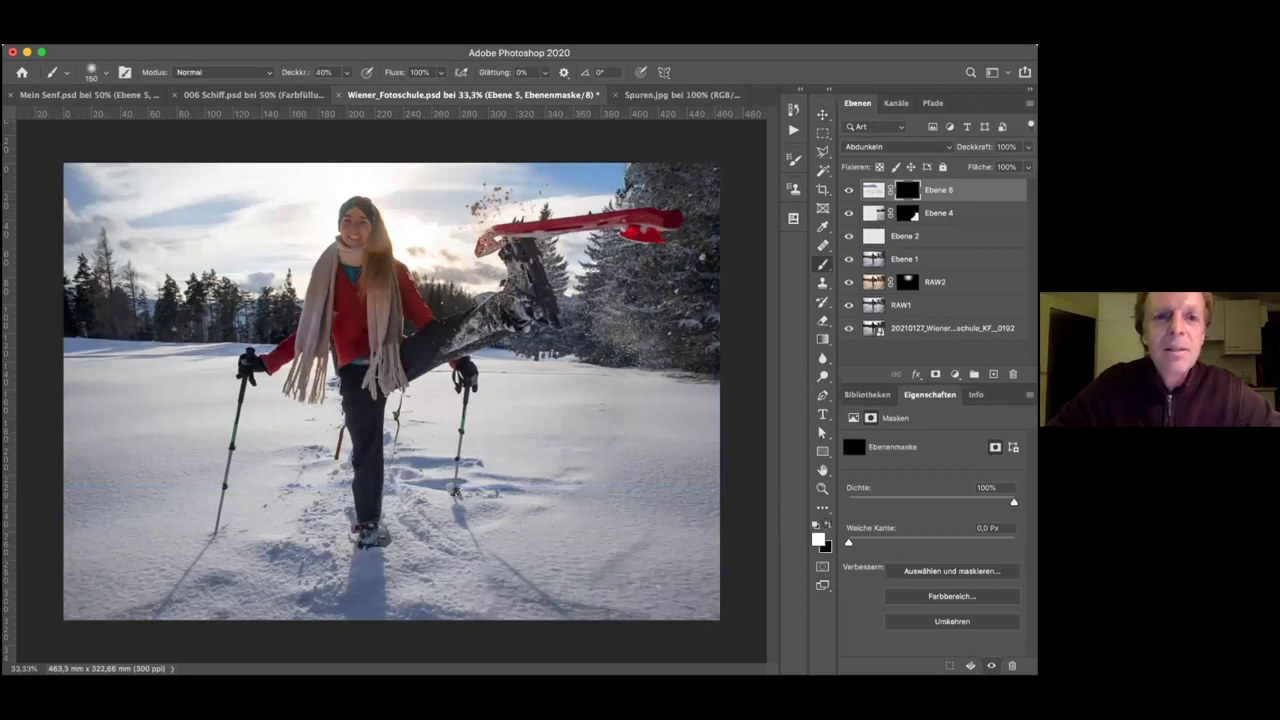
pyautogui.press('0')
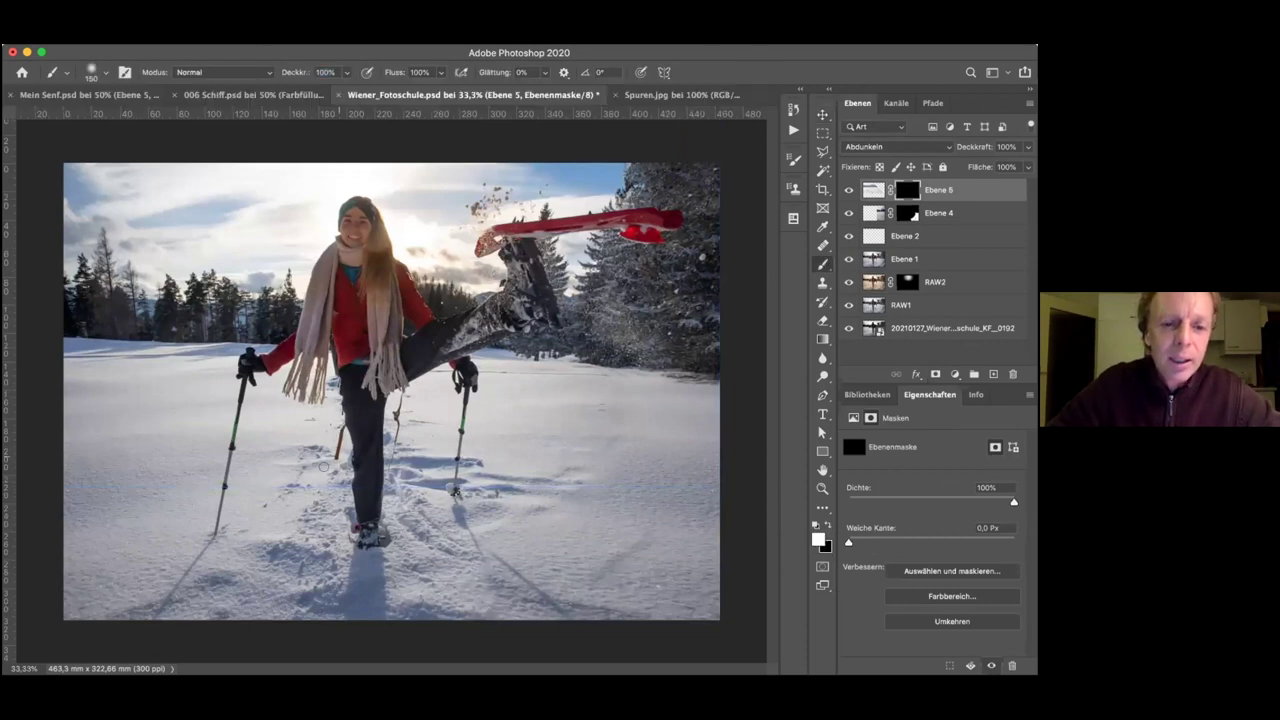
pyautogui.press(']')
pyautogui.press(']')
pyautogui.press(']')
pyautogui.press(']')
pyautogui.press(']')
pyautogui.press(']')
pyautogui.press(']')
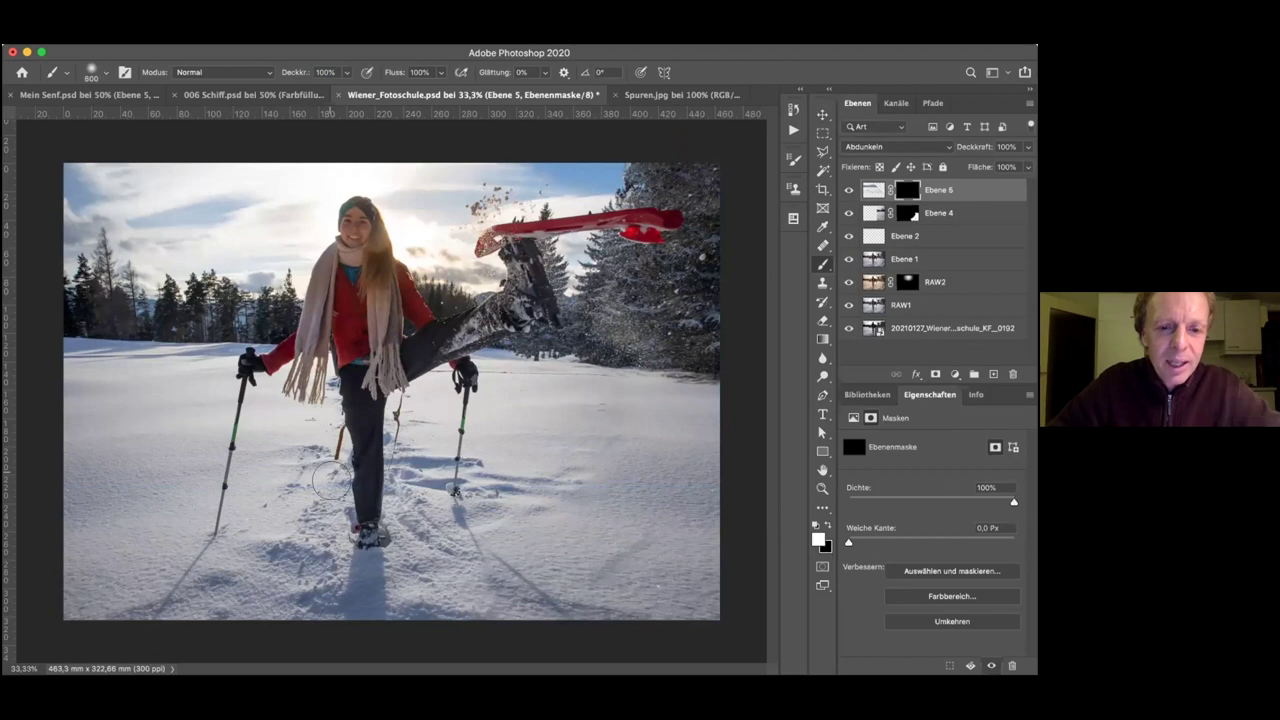
pyautogui.moveTo(312, 460); pyautogui.dragTo(155, 350)
pyautogui.keyDown('shift'); pyautogui.click(610, 500); pyautogui.keyUp('shift')
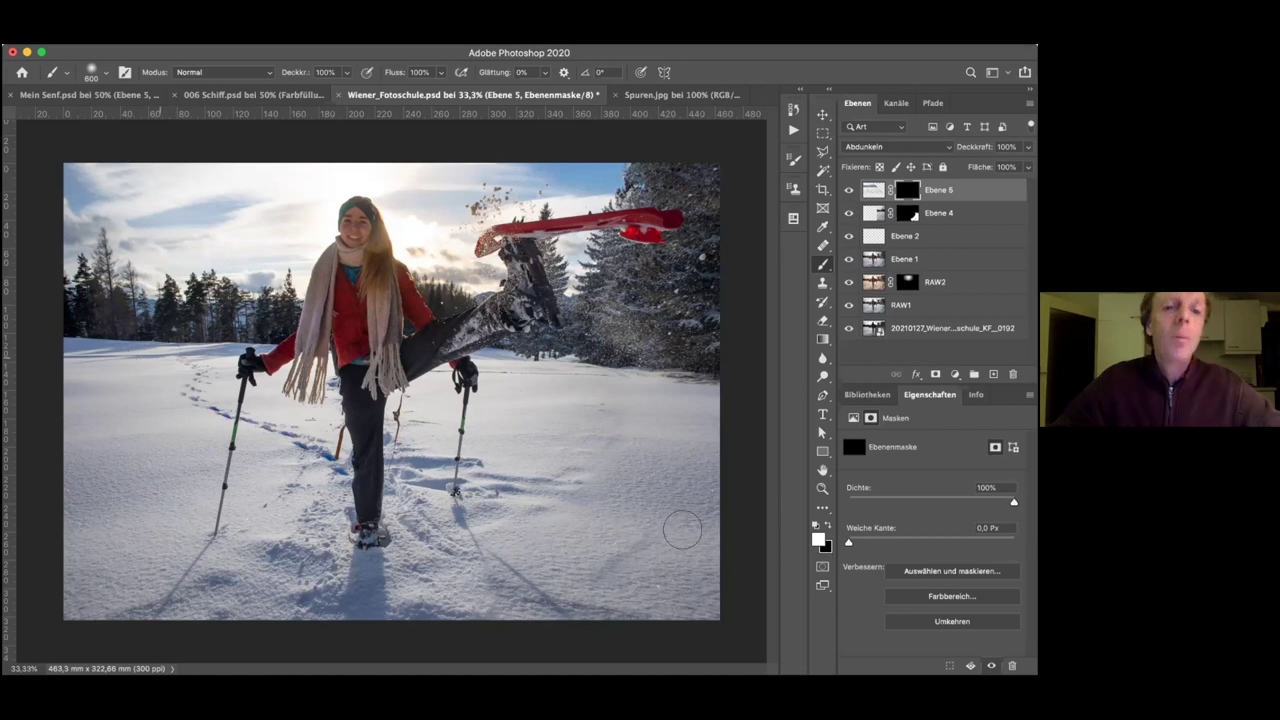
pyautogui.press('super+minus')
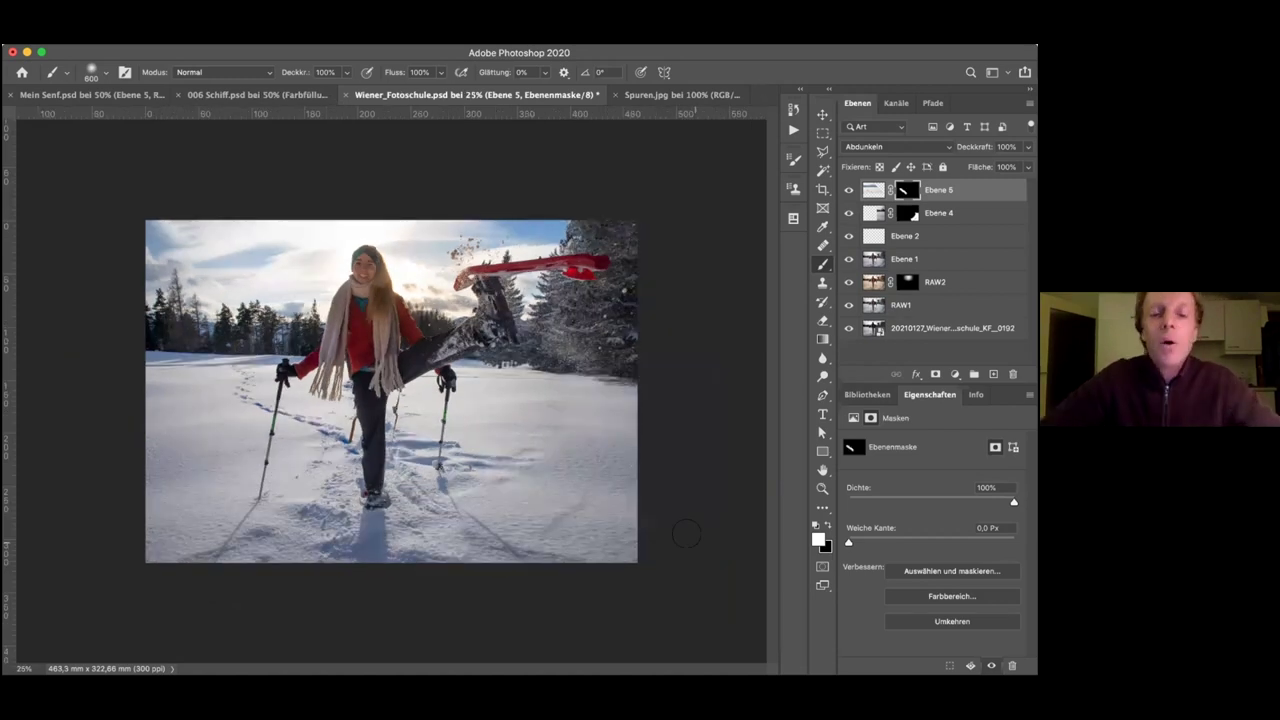